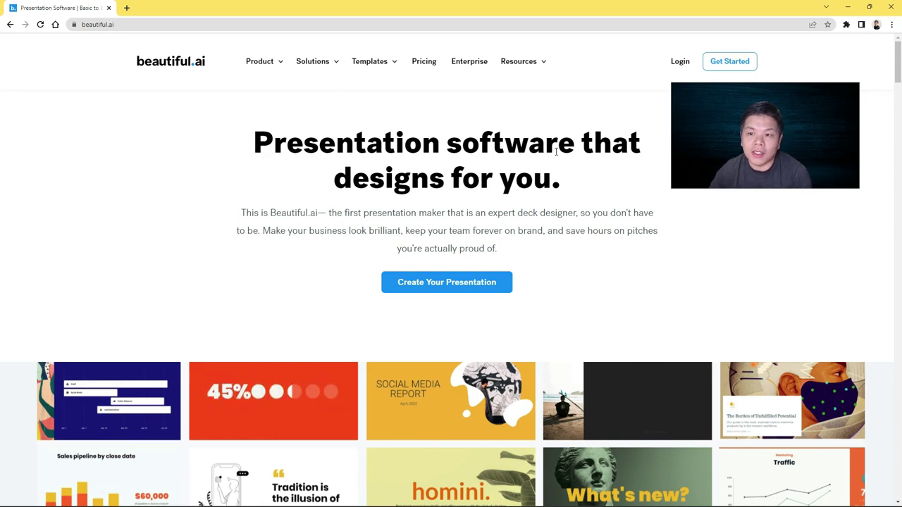
# Log in to Beautiful.ai
pyautogui.scroll(-3, 557, 155)
pyautogui.scroll(-2, 556, 155)
pyautogui.scroll(5, 555, 156)
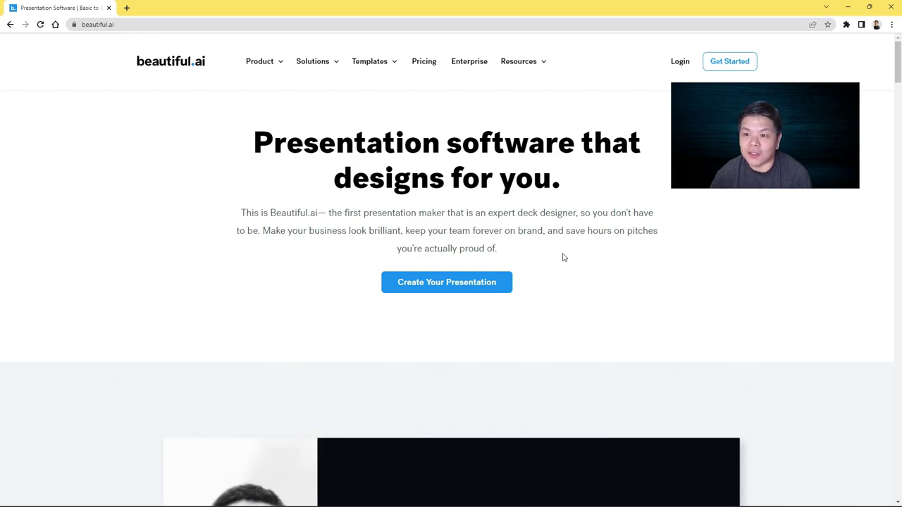
pyautogui.click(675, 63)
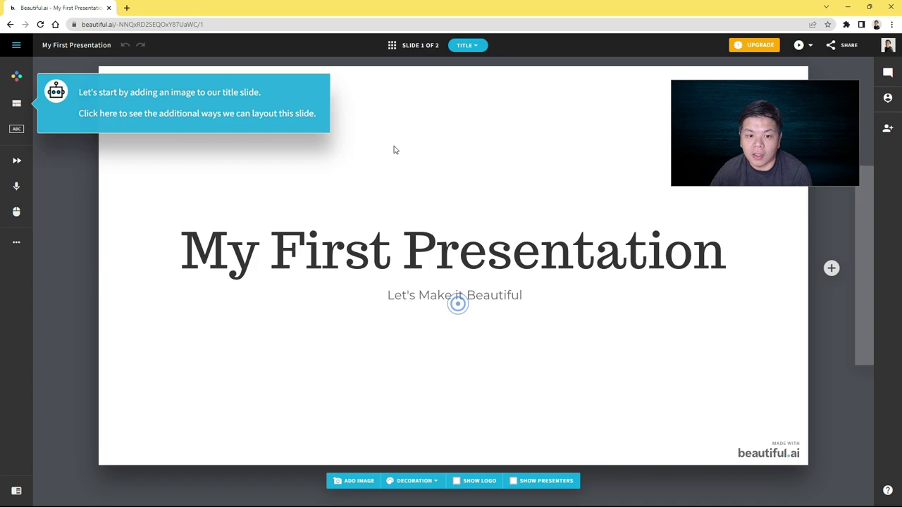
# Give the title slide an image-beside-text layout with a 'dandelion' stock photo
pyautogui.click(18, 105)
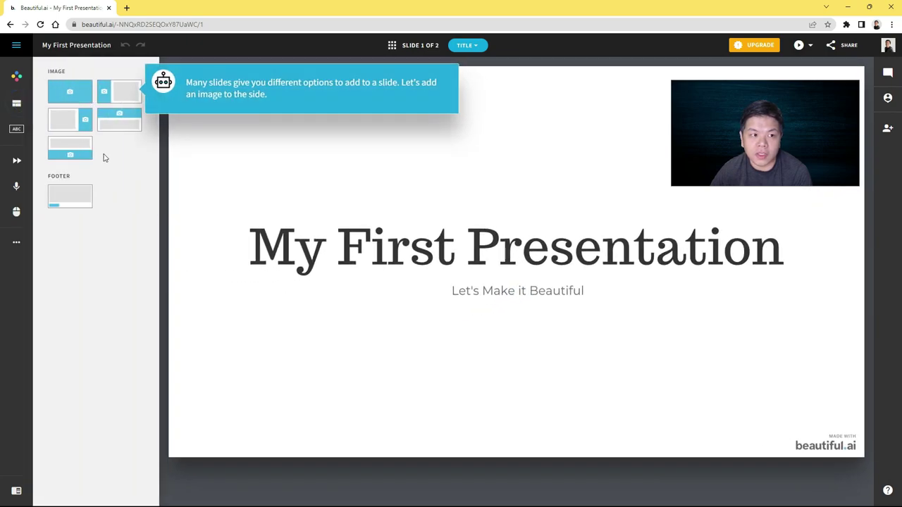
pyautogui.click(116, 111)
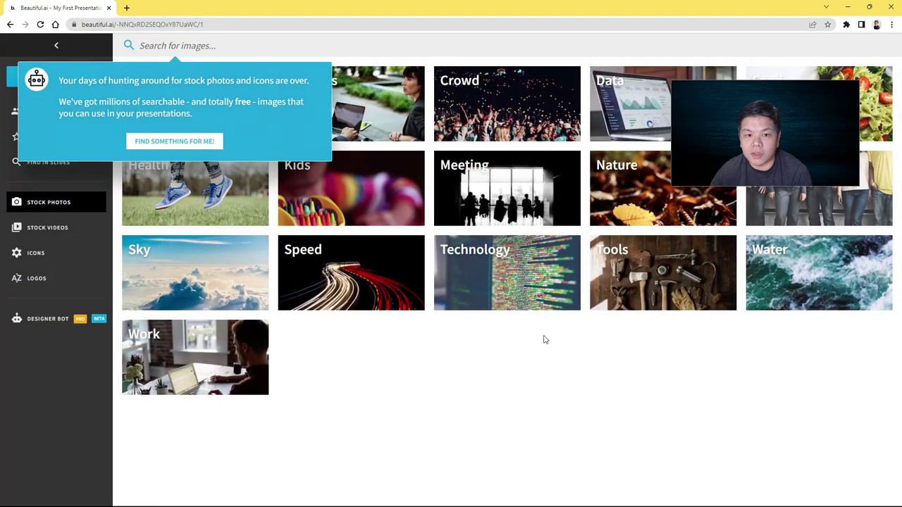
pyautogui.click(189, 148)
pyautogui.write('dandelion')
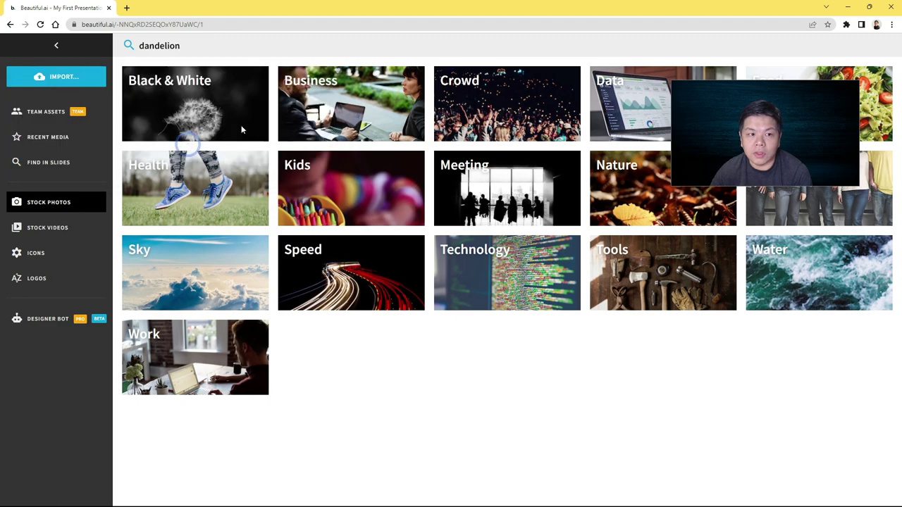
pyautogui.press('Return')
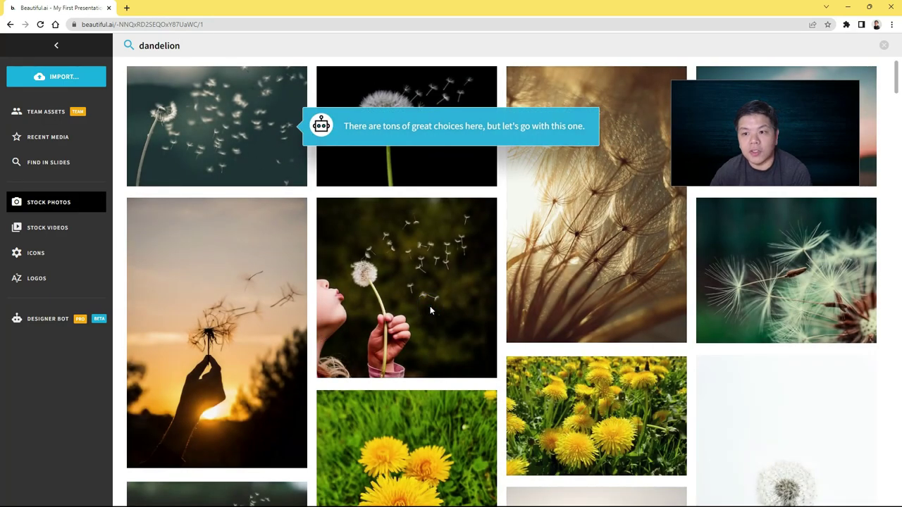
pyautogui.click(248, 134)
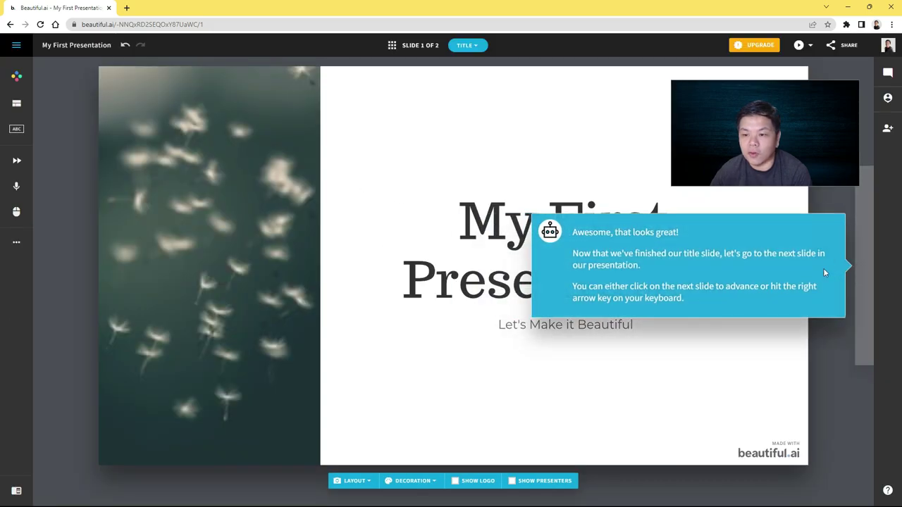
# Give slide 2 a dark background with individually coloured icons
pyautogui.click(865, 264)
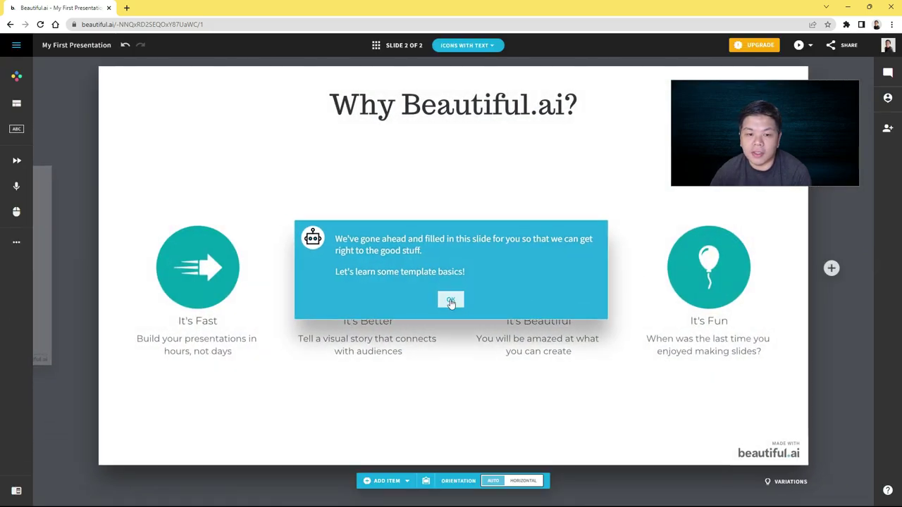
pyautogui.click(451, 301)
pyautogui.click(17, 75)
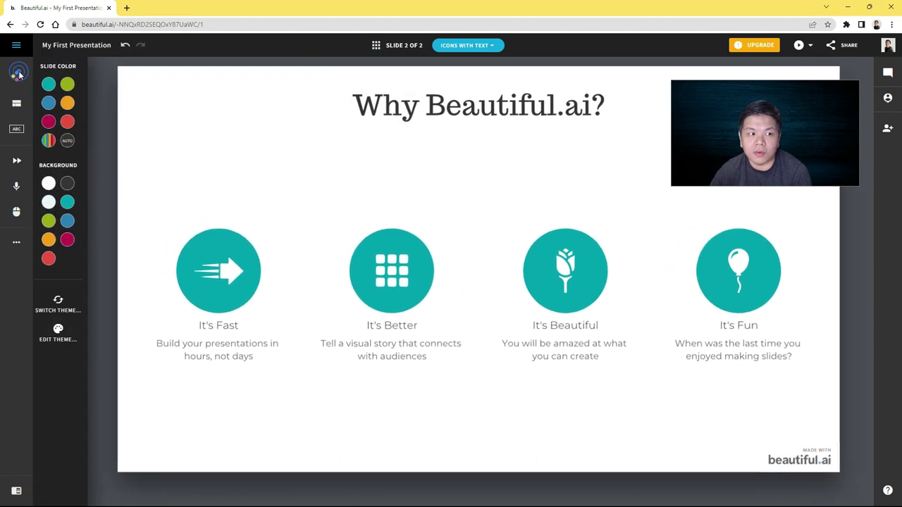
pyautogui.click(71, 184)
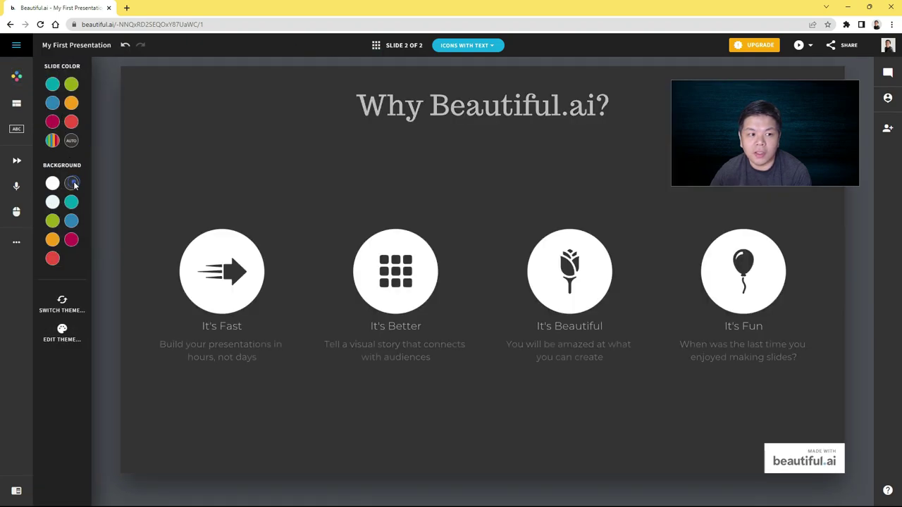
pyautogui.click(53, 142)
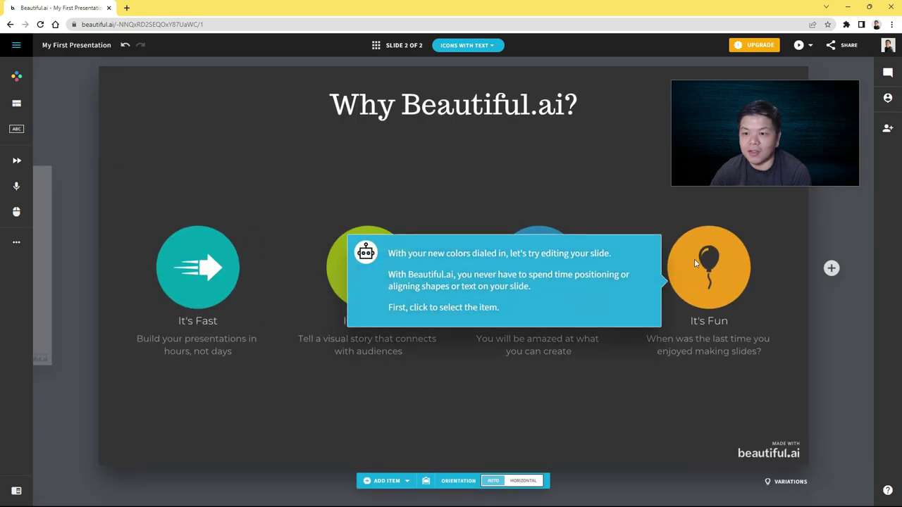
# Move the It's Fun item to first position and add a new item
pyautogui.click(690, 294)
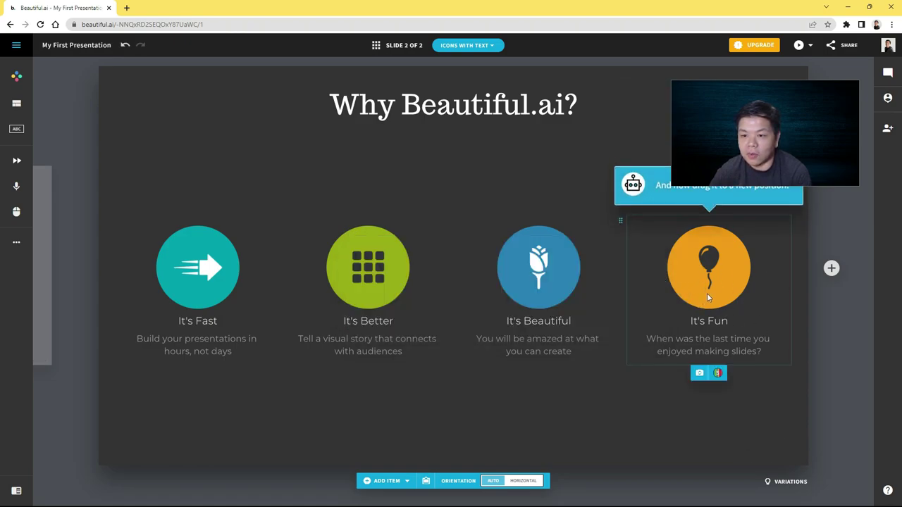
pyautogui.moveTo(707, 294); pyautogui.dragTo(278, 299)
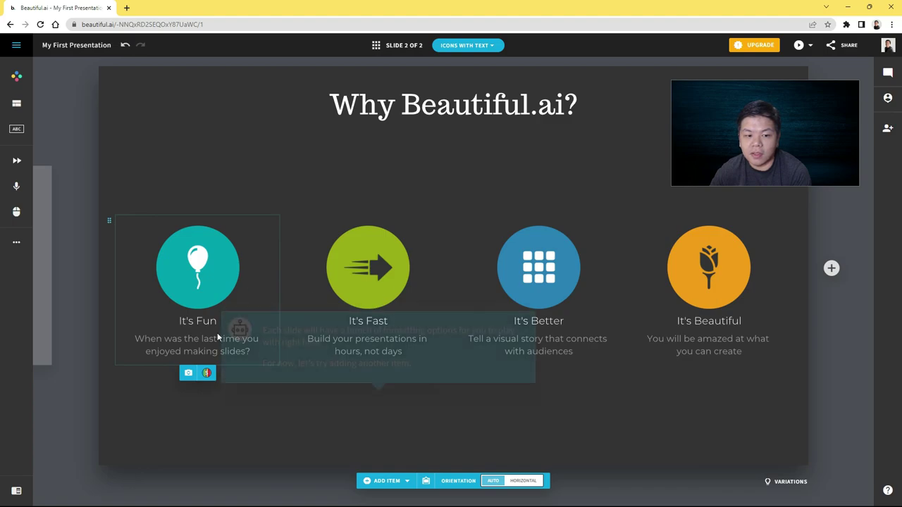
pyautogui.click(387, 480)
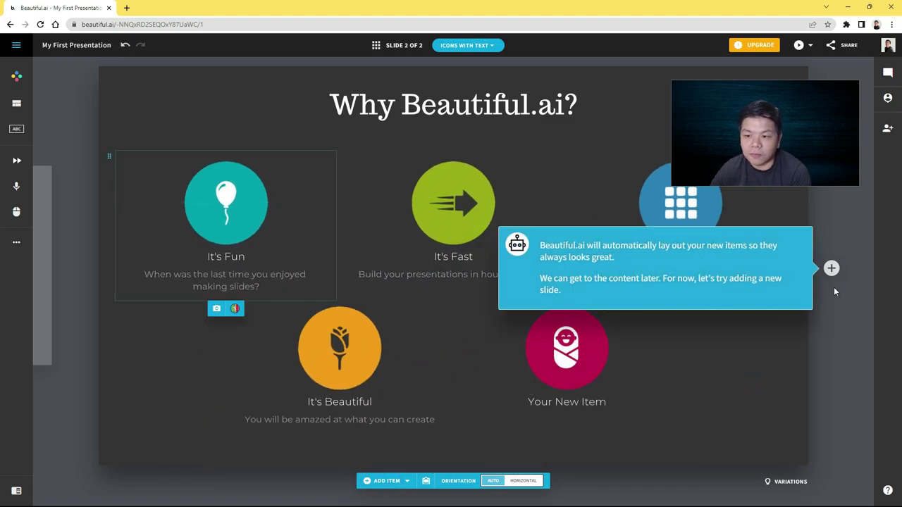
# Add a Classic title slide from the template library as slide 3
pyautogui.click(831, 268)
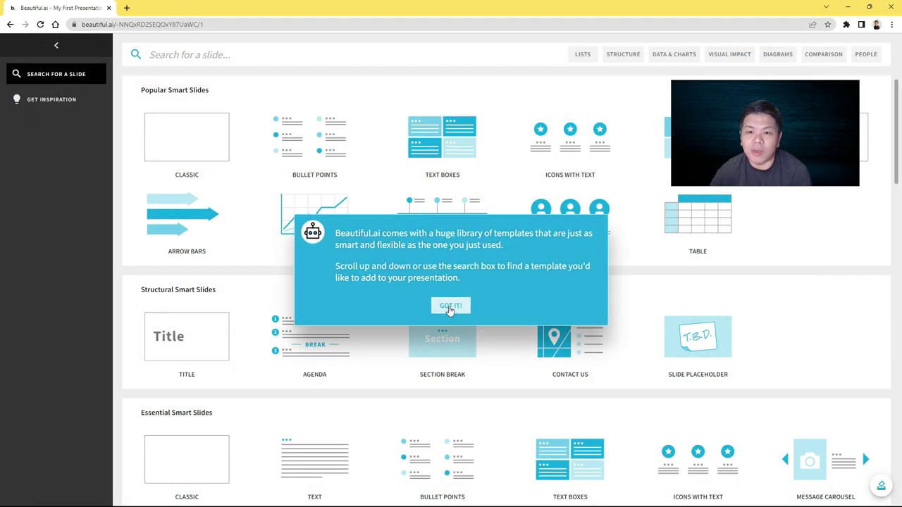
pyautogui.click(450, 307)
pyautogui.scroll(-1, 447, 303)
pyautogui.scroll(1, 458, 310)
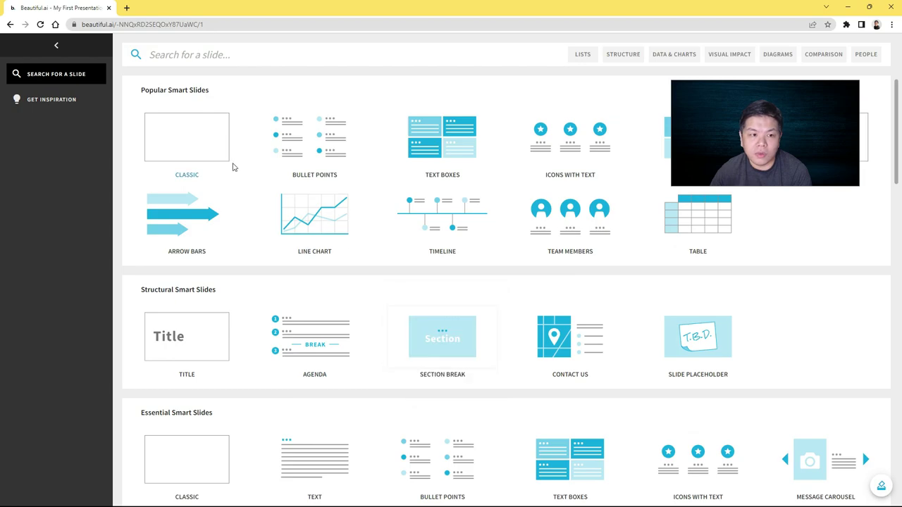
pyautogui.click(196, 155)
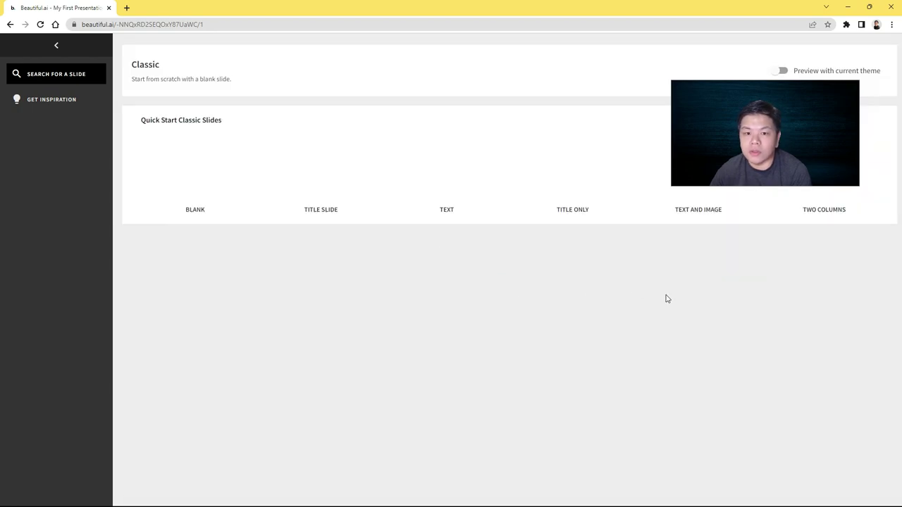
pyautogui.click(321, 169)
pyautogui.click(455, 288)
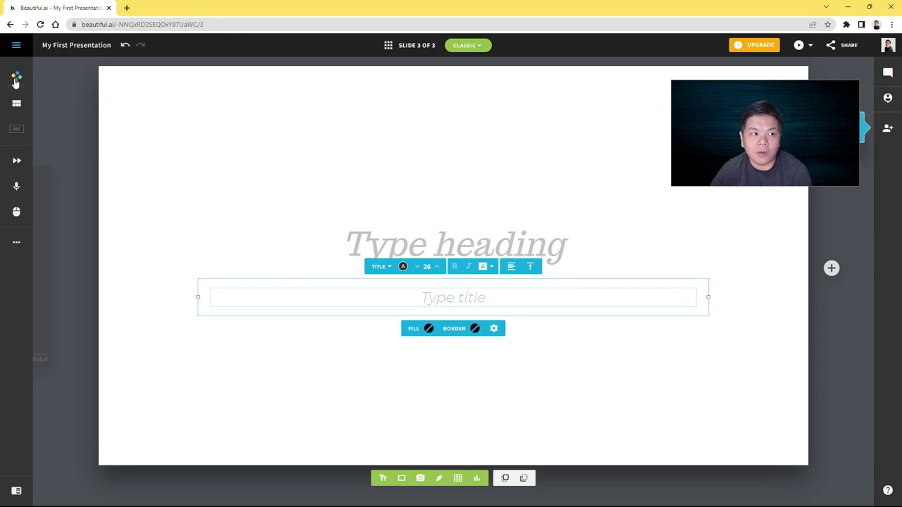
# Return to the presentation library from the main menu
pyautogui.click(16, 76)
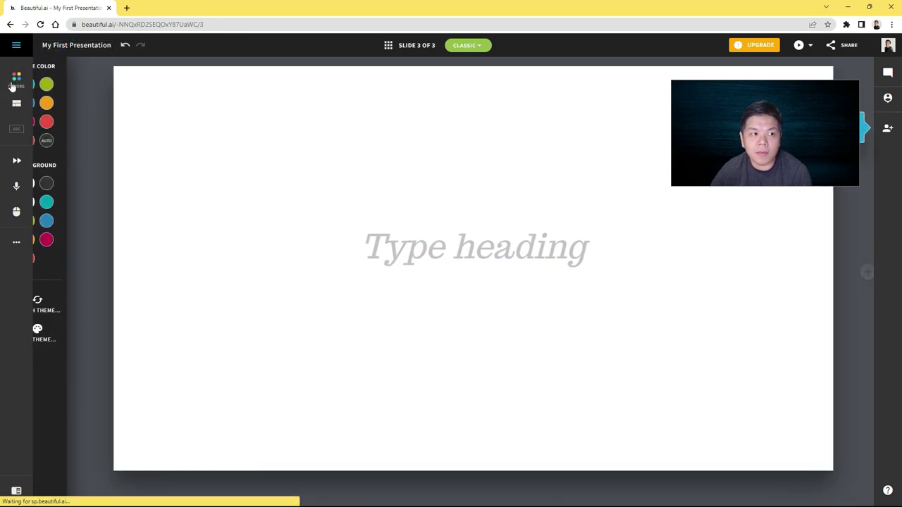
pyautogui.click(17, 45)
pyautogui.click(43, 74)
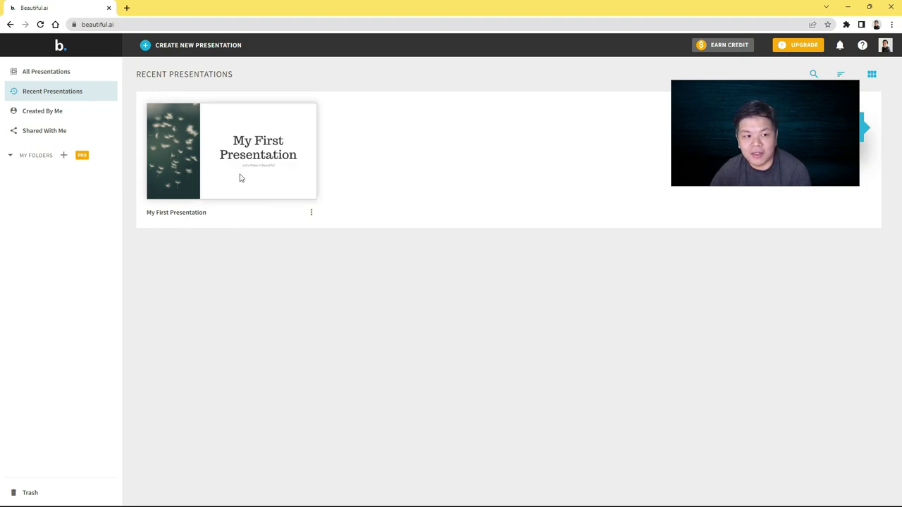
# Start a new presentation and preview the Museum and Magazine themes
pyautogui.click(240, 177)
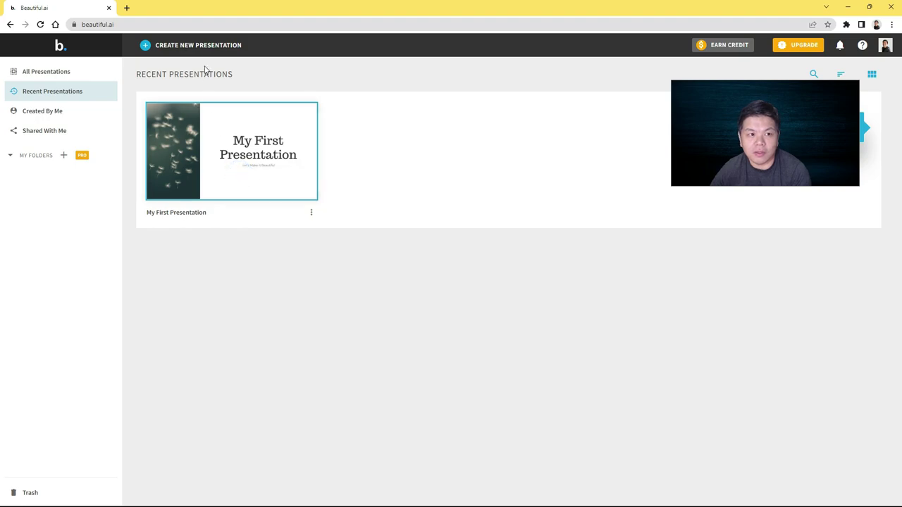
pyautogui.click(206, 45)
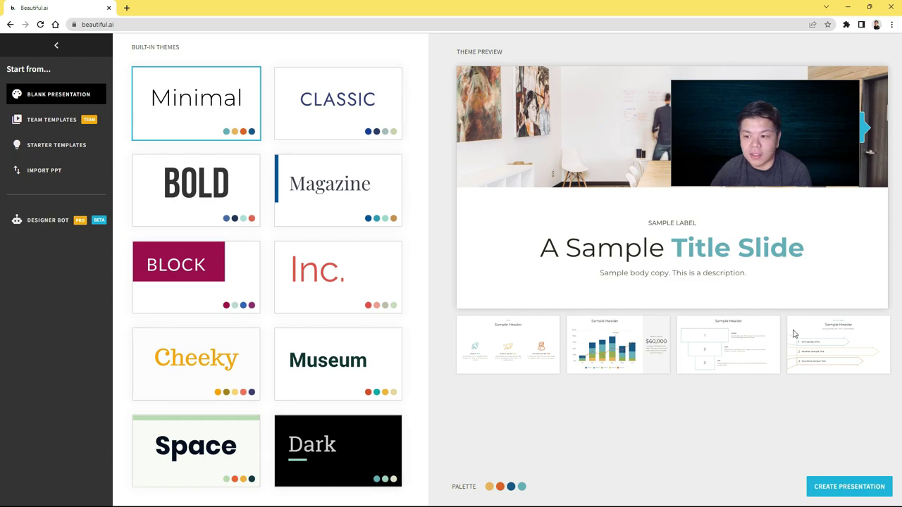
pyautogui.click(337, 368)
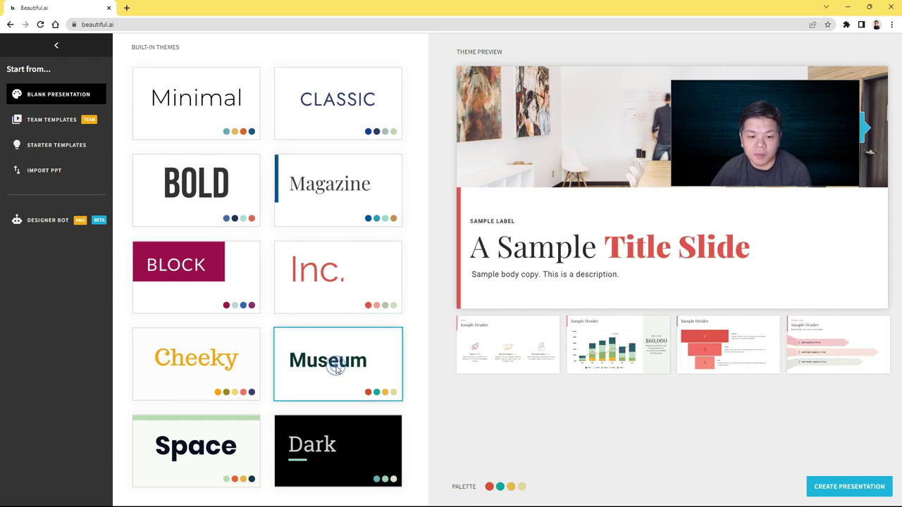
pyautogui.click(309, 121)
pyautogui.click(325, 200)
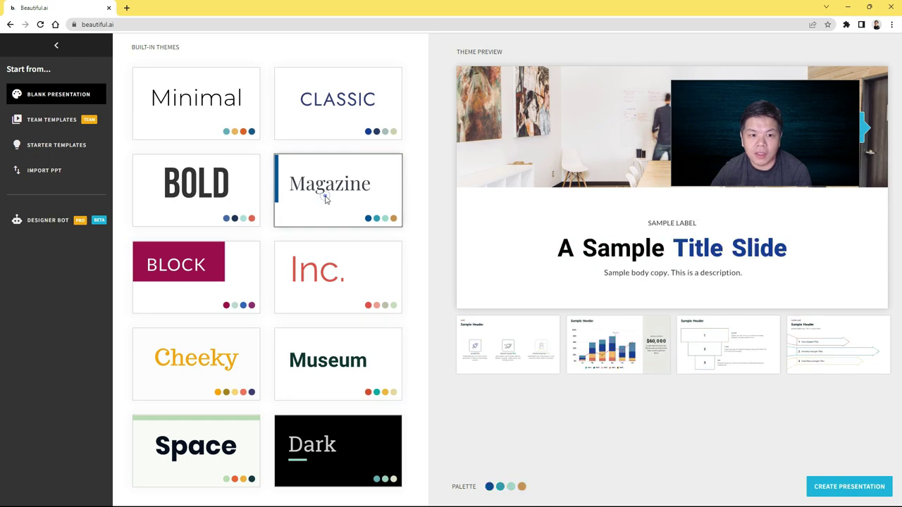
# Browse the team templates and the starter template gallery
pyautogui.click(57, 130)
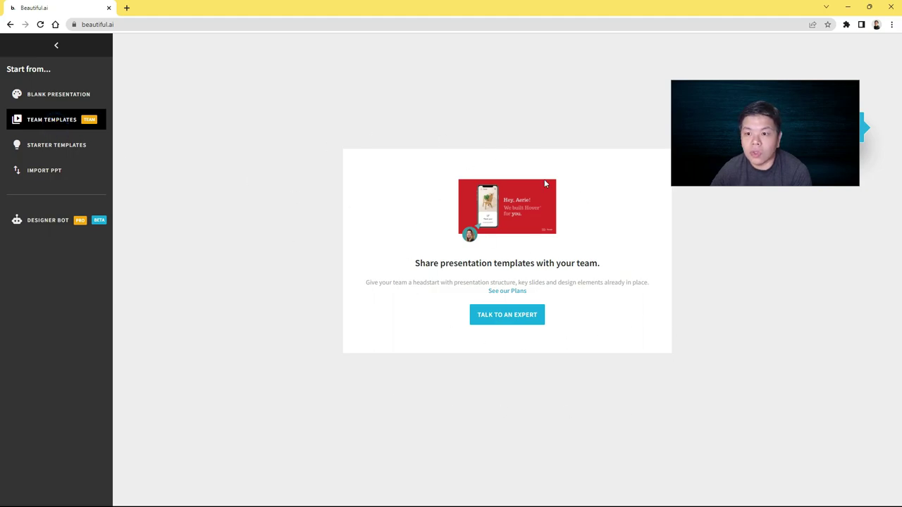
pyautogui.click(67, 146)
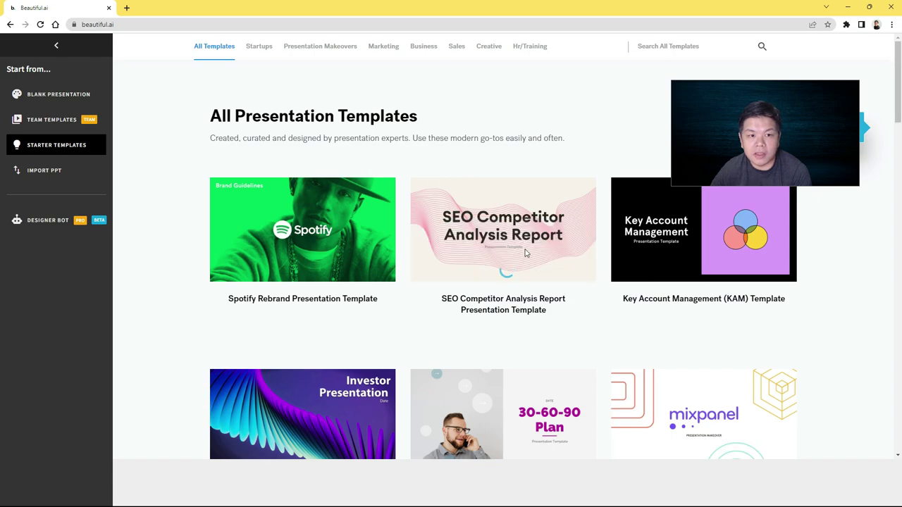
pyautogui.scroll(-3, 564, 317)
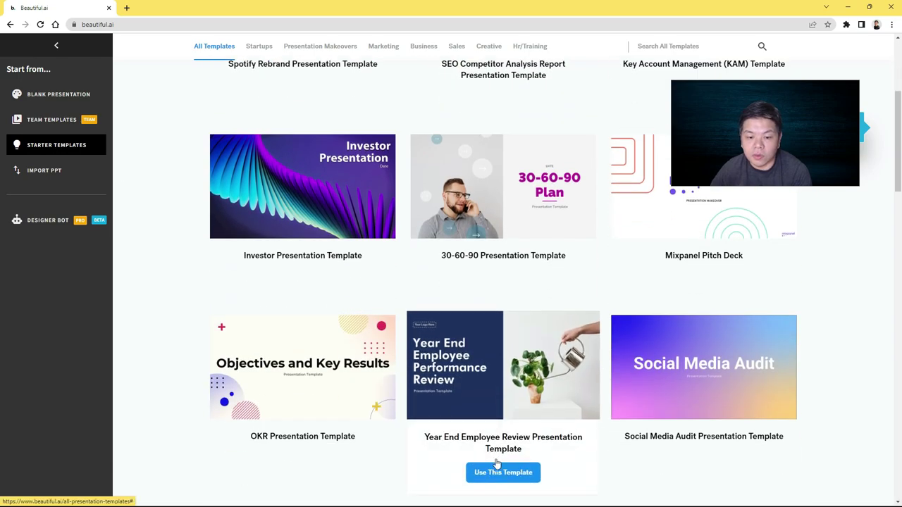
pyautogui.scroll(-2, 701, 335)
pyautogui.scroll(3, 473, 308)
pyautogui.scroll(2, 564, 223)
pyautogui.scroll(1, 564, 223)
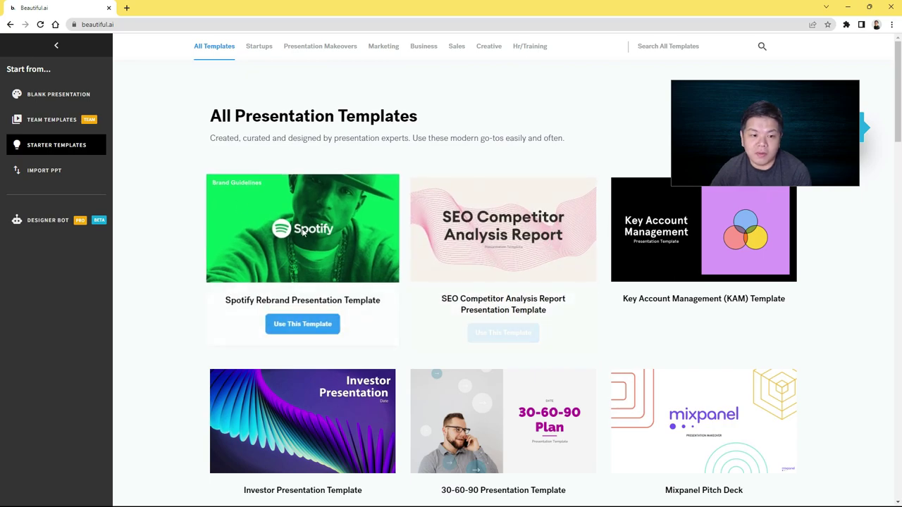
# Check Import PPT and Blank Presentation, then go to DesignerBot
pyautogui.click(46, 171)
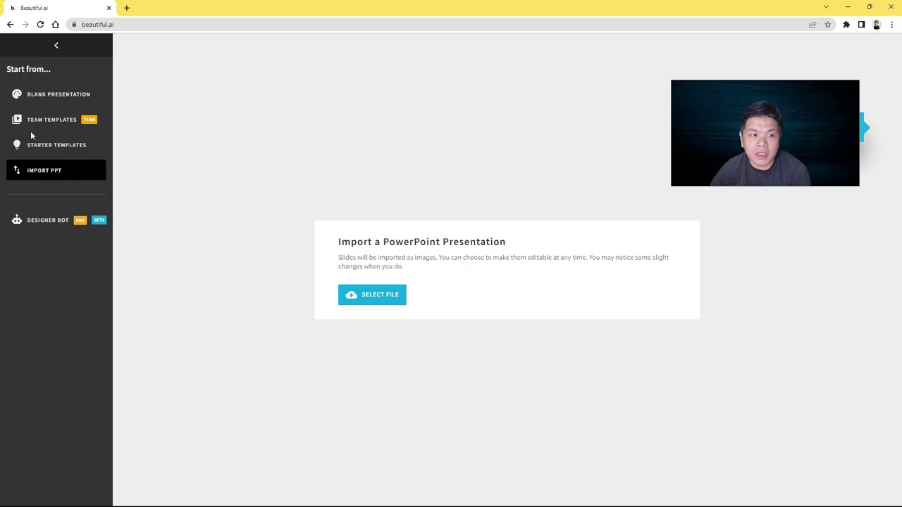
pyautogui.click(39, 99)
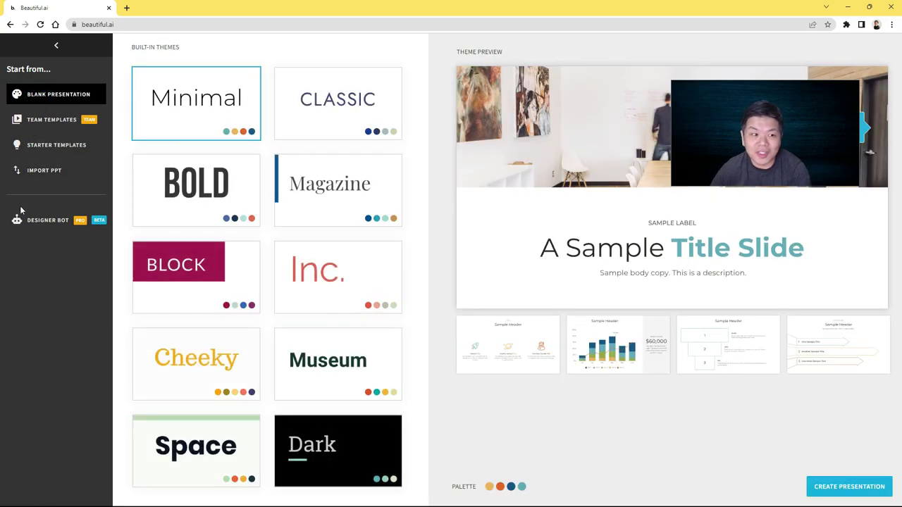
pyautogui.click(62, 223)
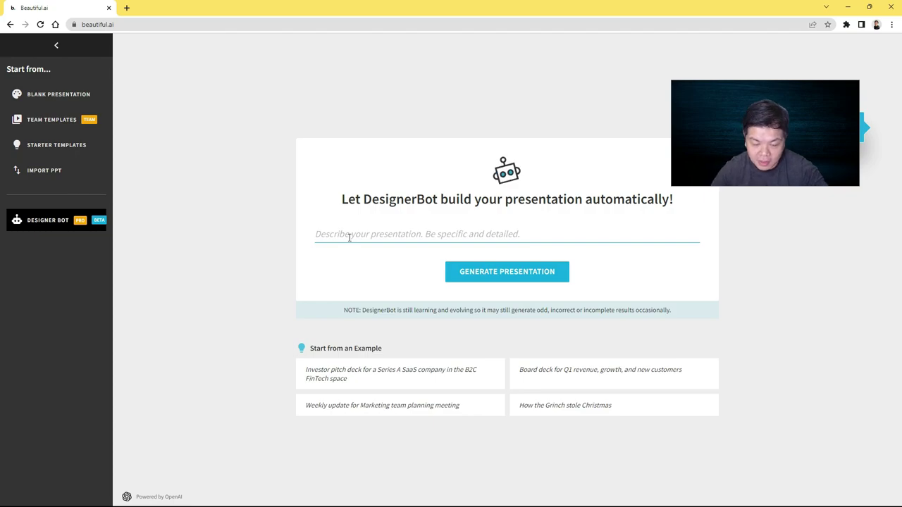
# Have DesignerBot generate a deck on AI's pros and cons for education in the Space theme
pyautogui.write('A slide deck about the pros an')
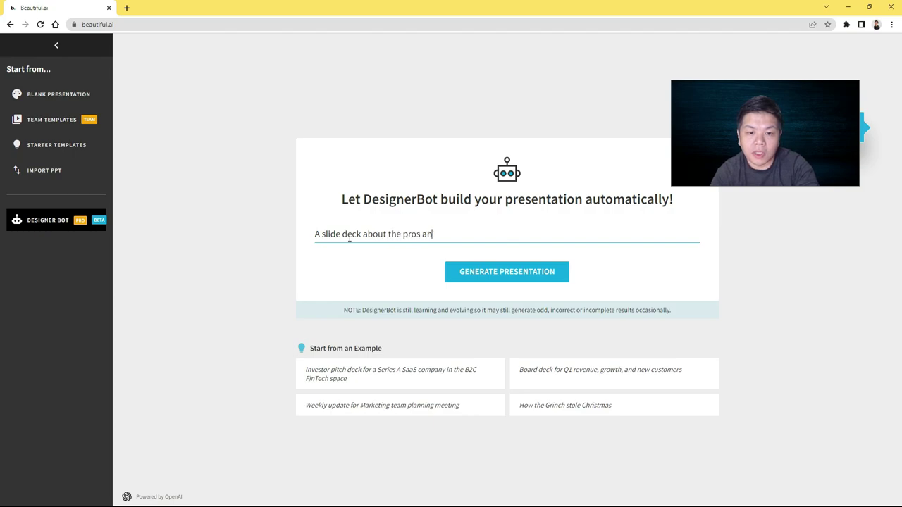
pyautogui.write('d cons of AI')
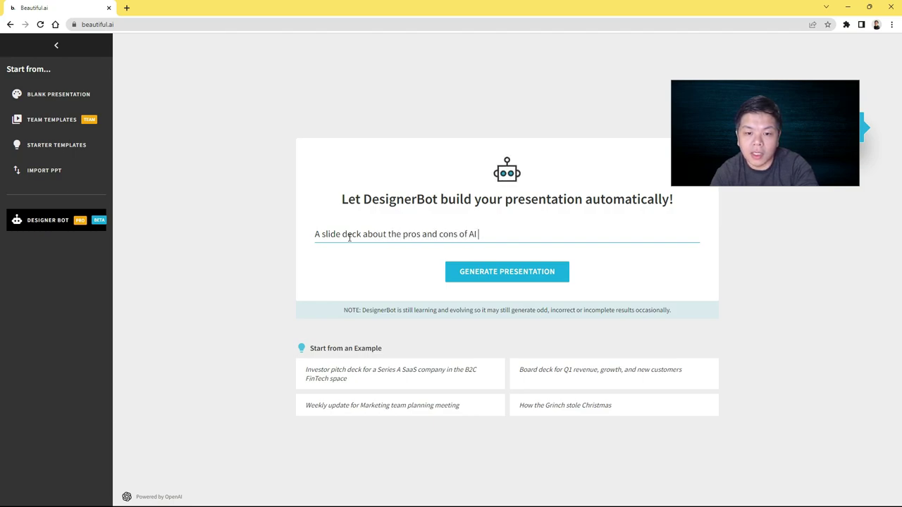
pyautogui.write('io')
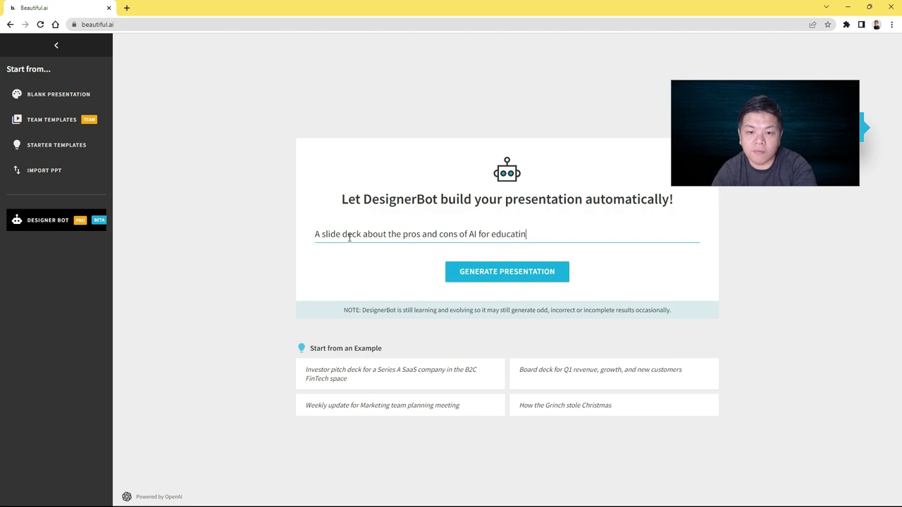
pyautogui.write('n')
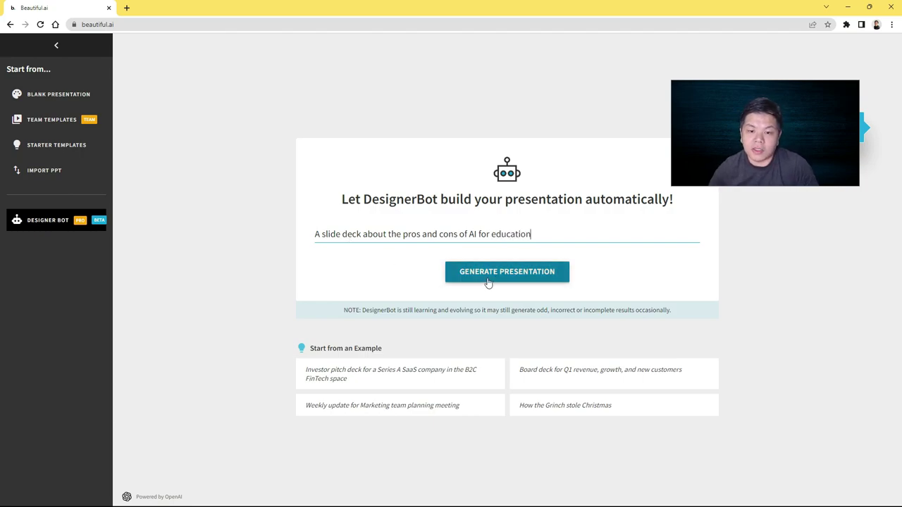
pyautogui.click(486, 277)
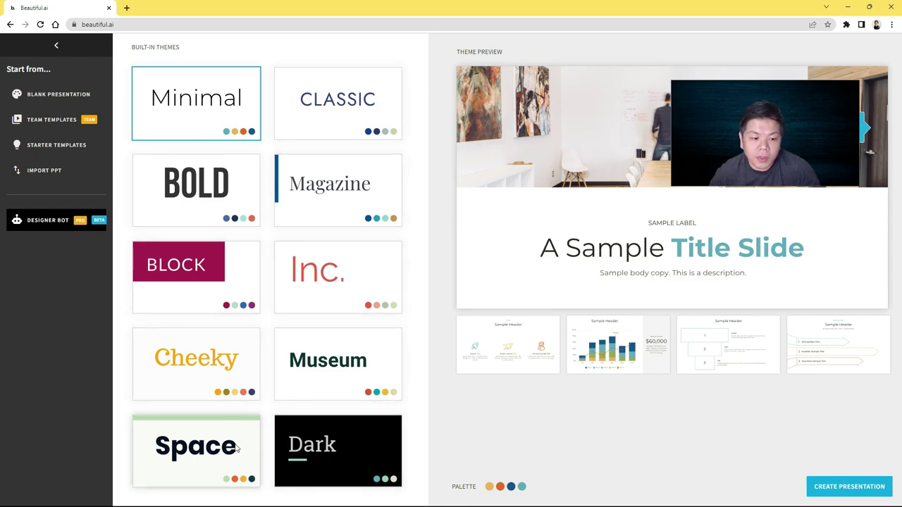
pyautogui.click(204, 434)
pyautogui.click(839, 487)
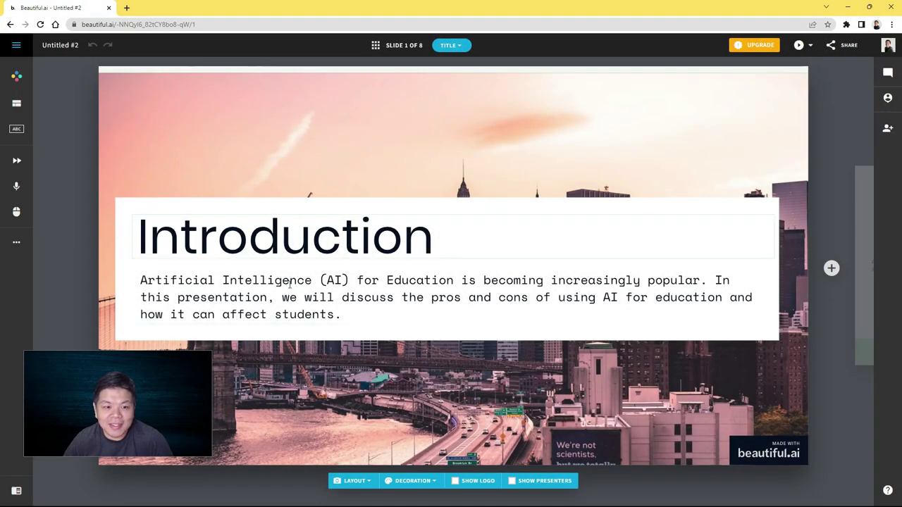
# Review all eight slides from Introduction to Conclusion, then return to Future Implications
pyautogui.click(301, 281)
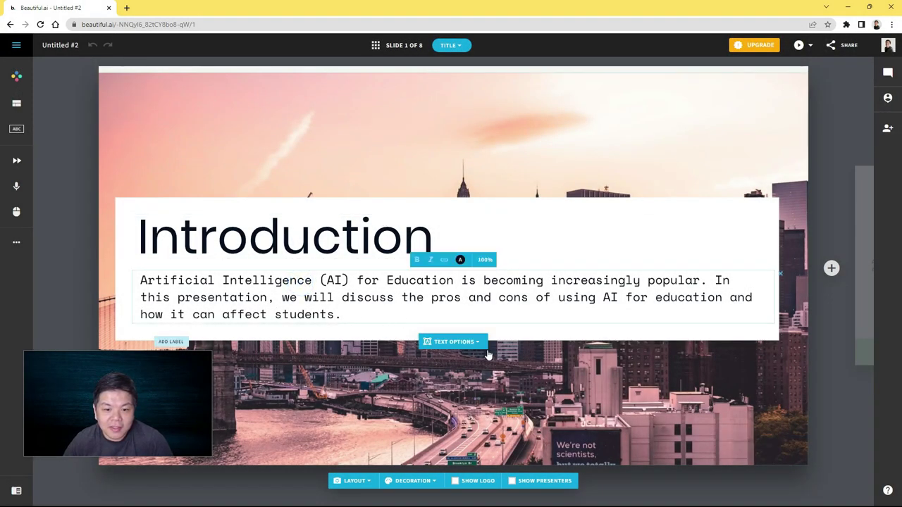
pyautogui.click(865, 295)
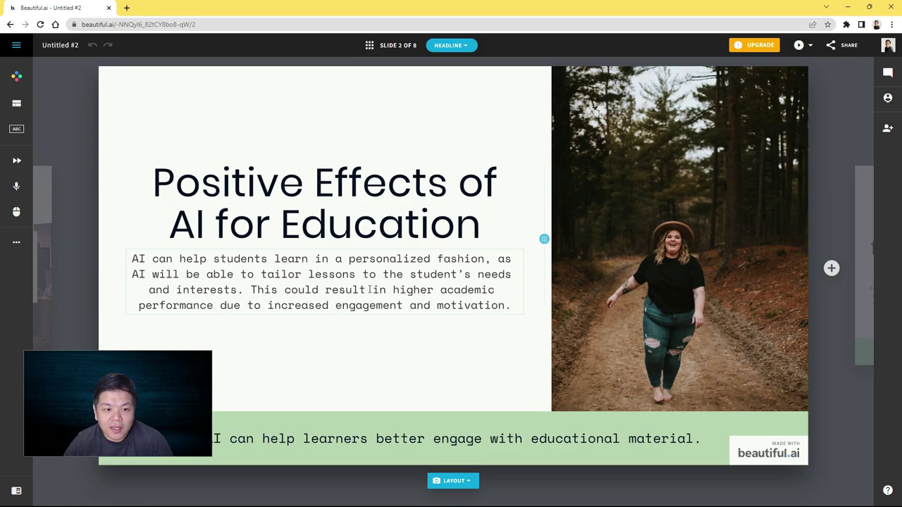
pyautogui.click(862, 272)
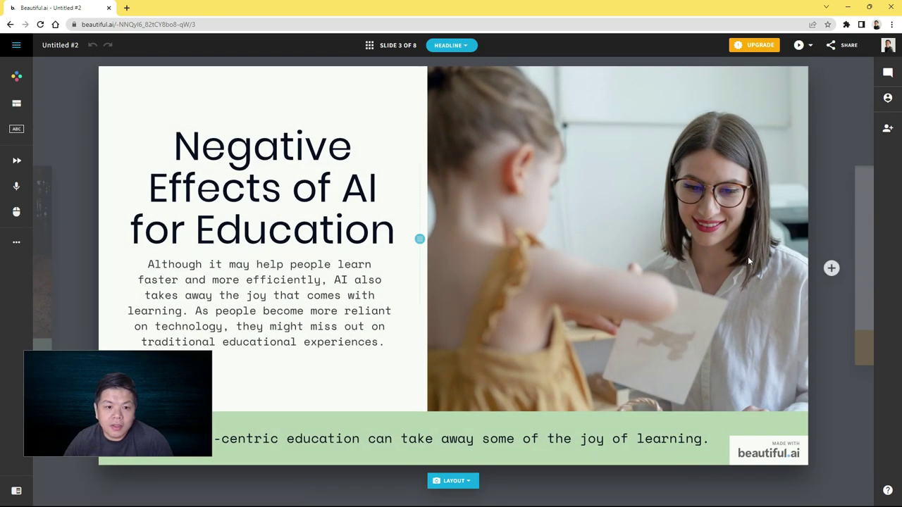
pyautogui.click(870, 251)
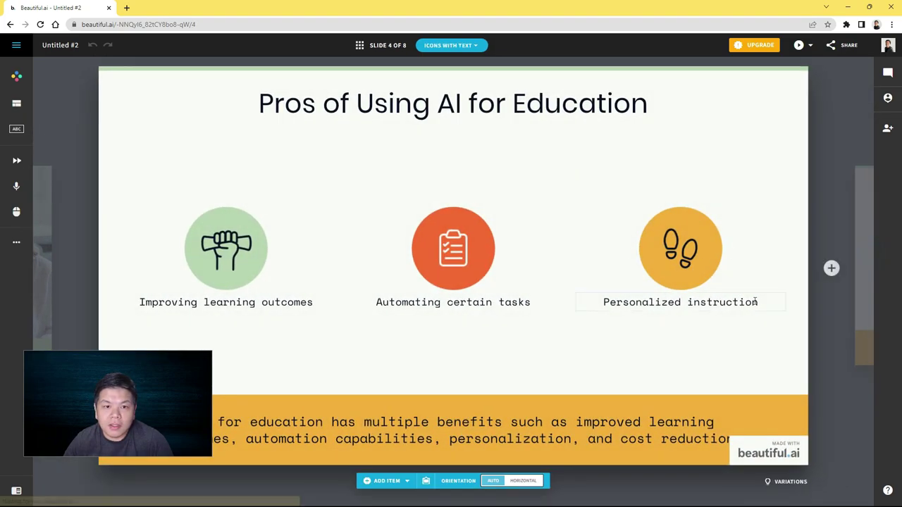
pyautogui.click(858, 253)
pyautogui.click(858, 240)
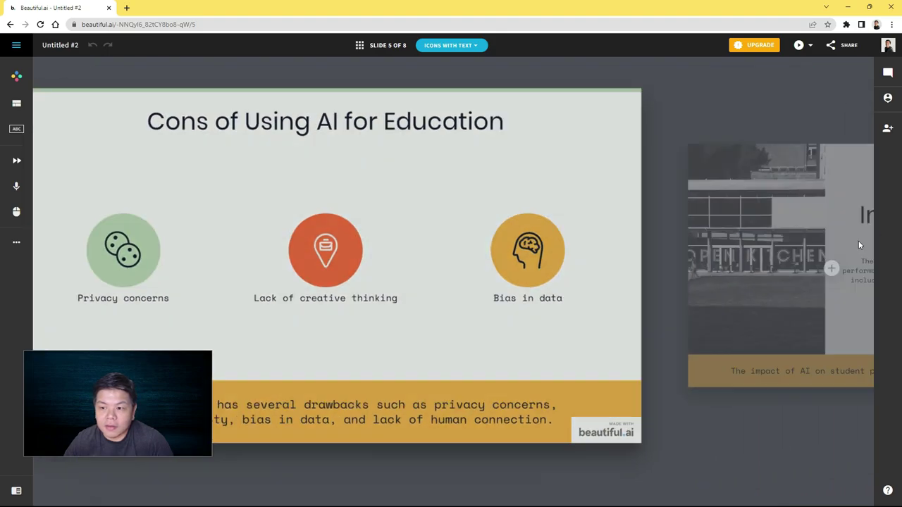
pyautogui.click(853, 232)
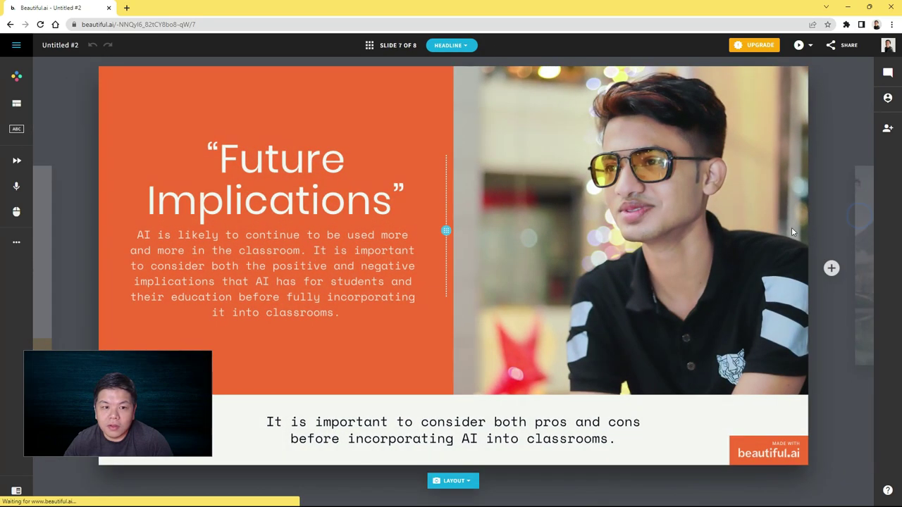
pyautogui.click(853, 185)
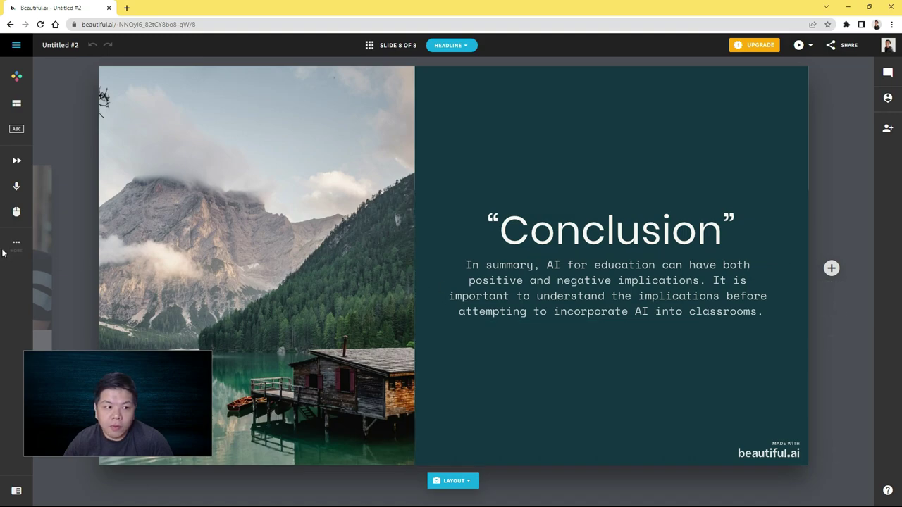
pyautogui.click(491, 283)
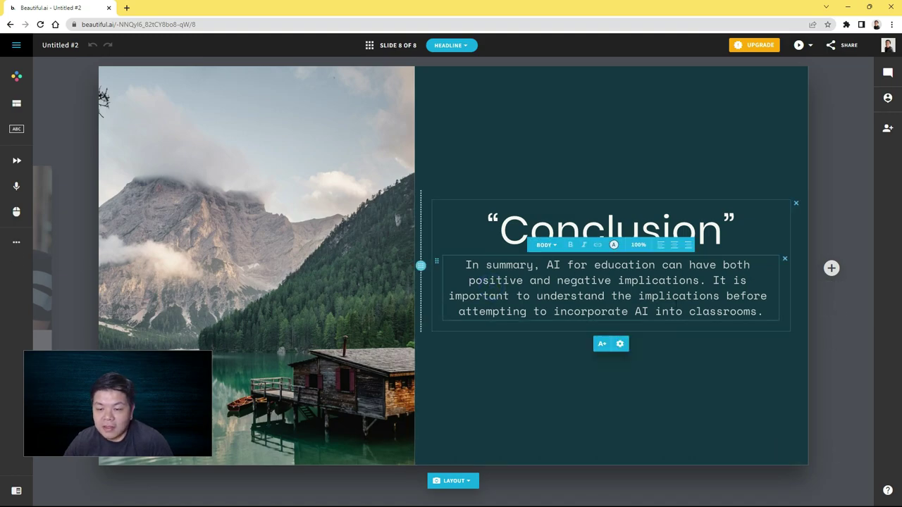
pyautogui.click(50, 246)
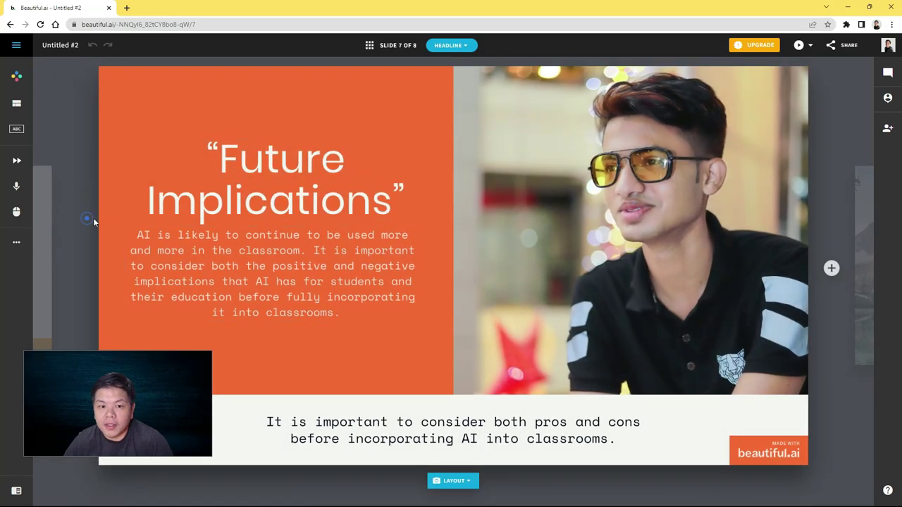
pyautogui.moveTo(631, 233)
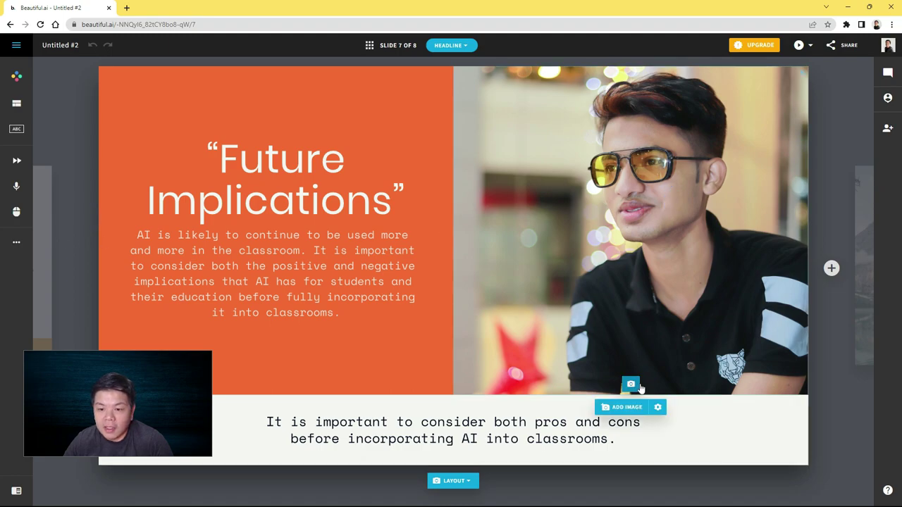
# Replace the Future Implications photo with a Technology stock photo of a tablet on a rug
pyautogui.click(605, 308)
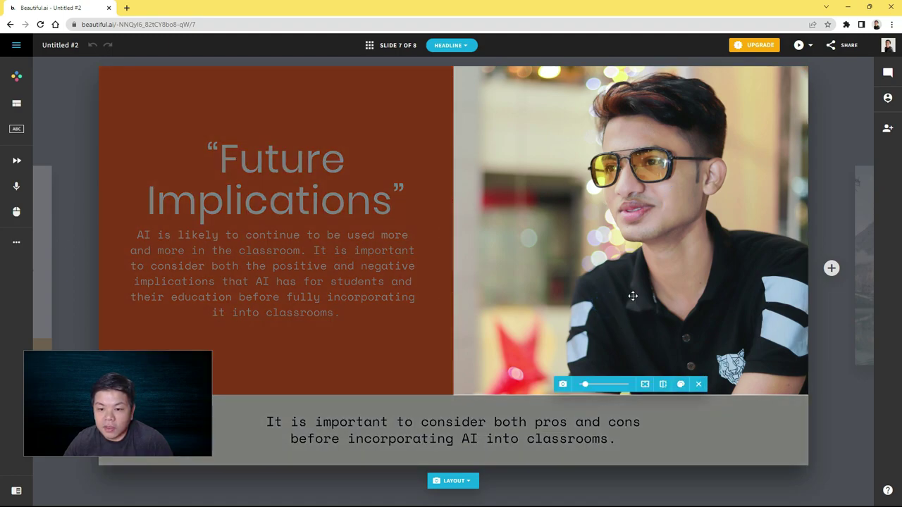
pyautogui.moveTo(585, 386); pyautogui.dragTo(595, 385)
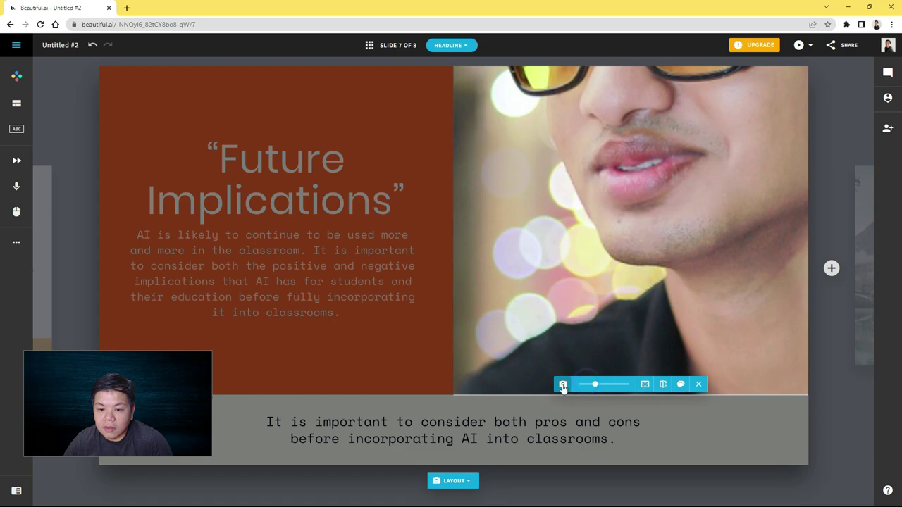
pyautogui.click(563, 384)
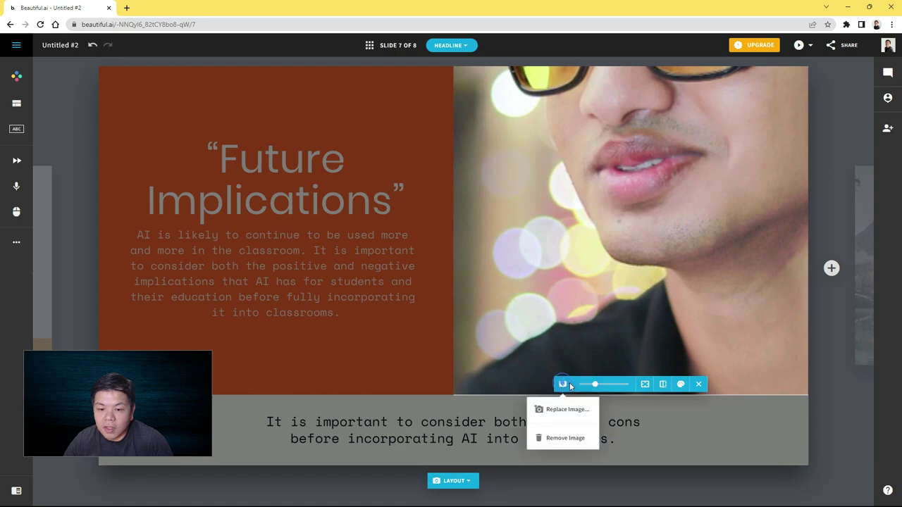
pyautogui.click(555, 438)
pyautogui.click(628, 236)
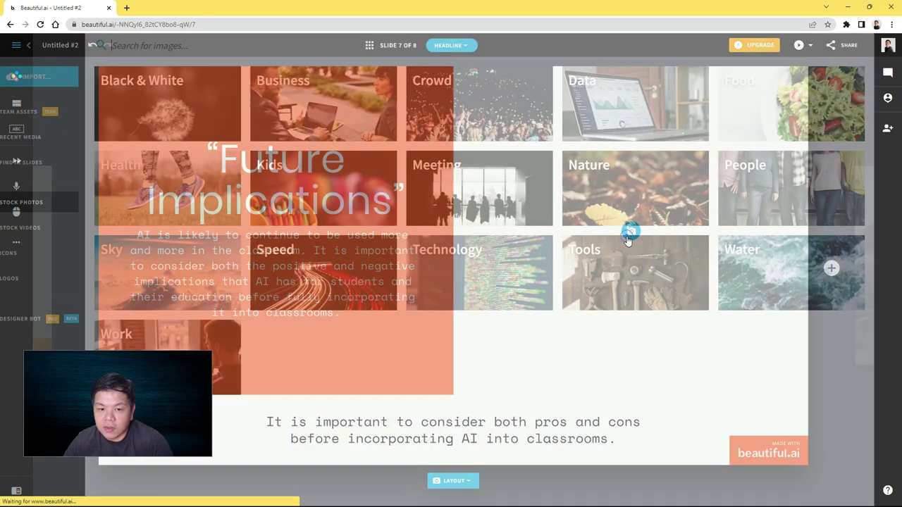
pyautogui.click(504, 278)
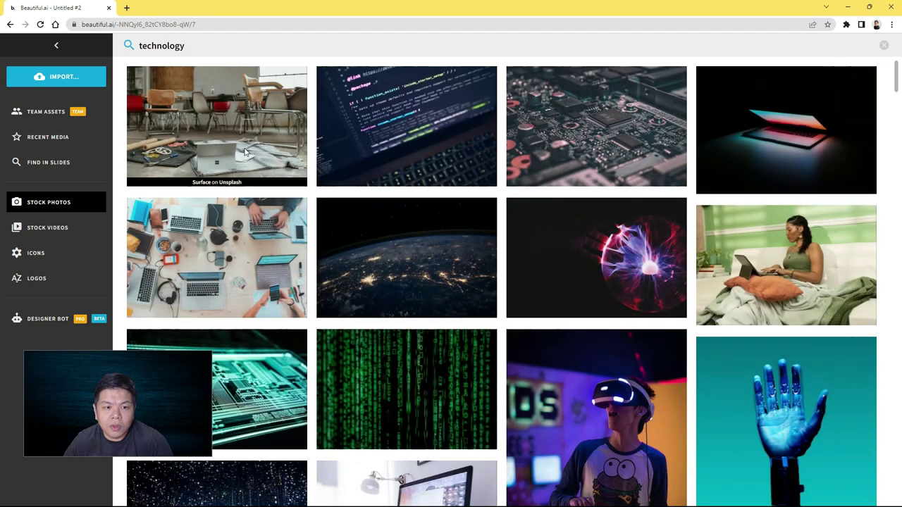
pyautogui.click(244, 151)
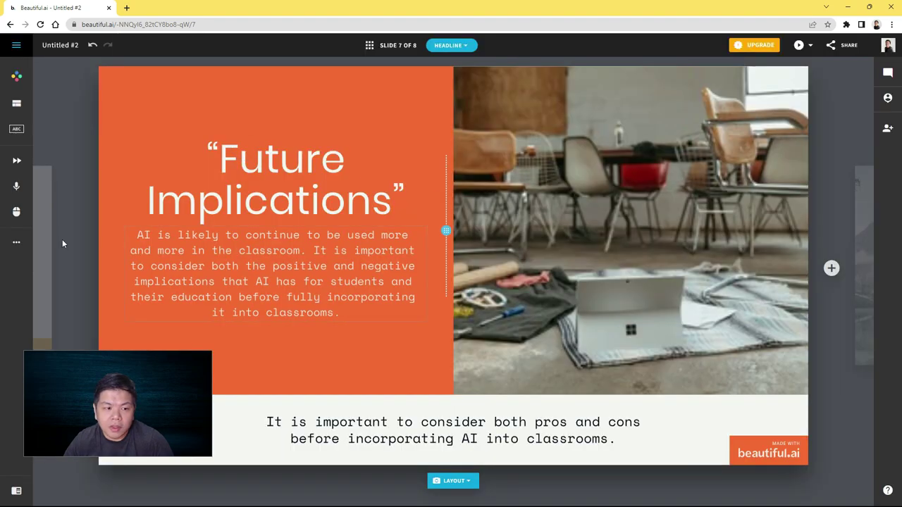
# Insert the 'Never neglect an opportunity for improvement' process-diagram slide, then view Conclusion
pyautogui.click(832, 273)
pyautogui.scroll(-3, 637, 260)
pyautogui.scroll(-3, 584, 318)
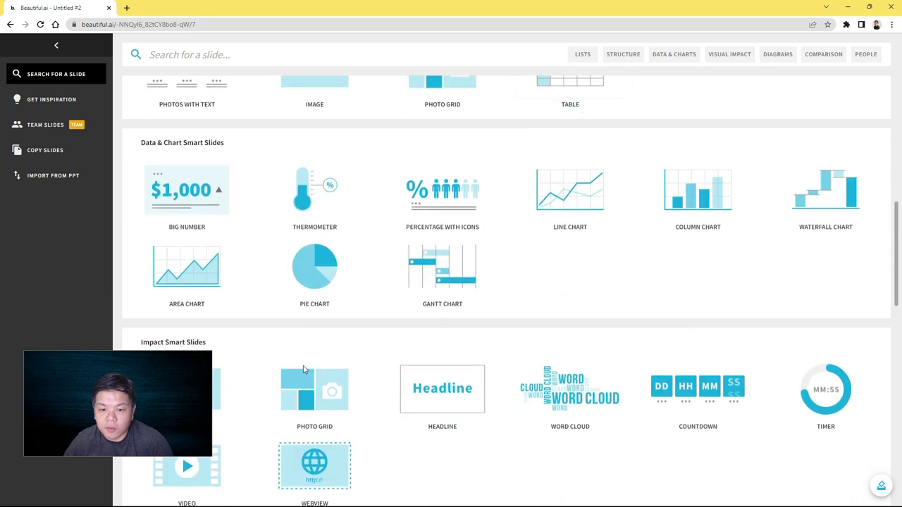
pyautogui.scroll(3, 513, 297)
pyautogui.scroll(2, 513, 298)
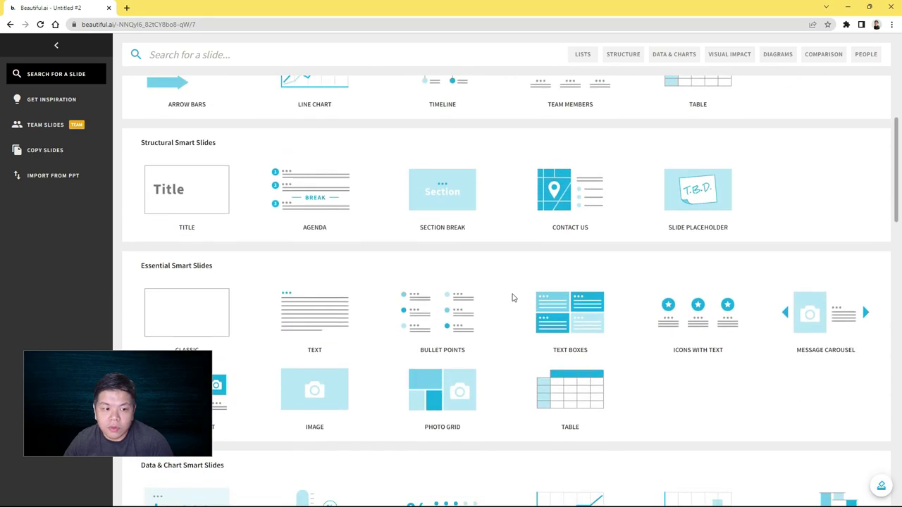
pyautogui.scroll(-5, 514, 297)
pyautogui.scroll(-2, 367, 304)
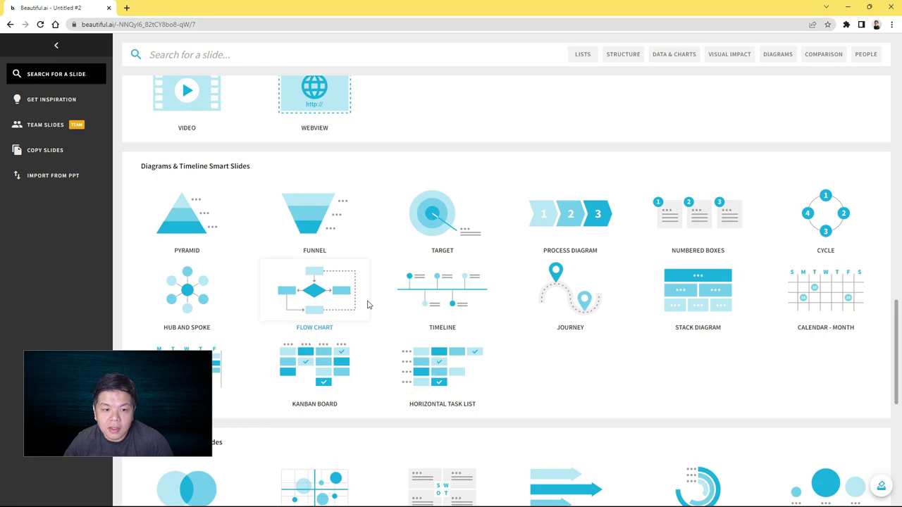
pyautogui.scroll(-1, 367, 304)
pyautogui.scroll(-1, 433, 272)
pyautogui.scroll(-1, 569, 372)
pyautogui.scroll(5, 594, 290)
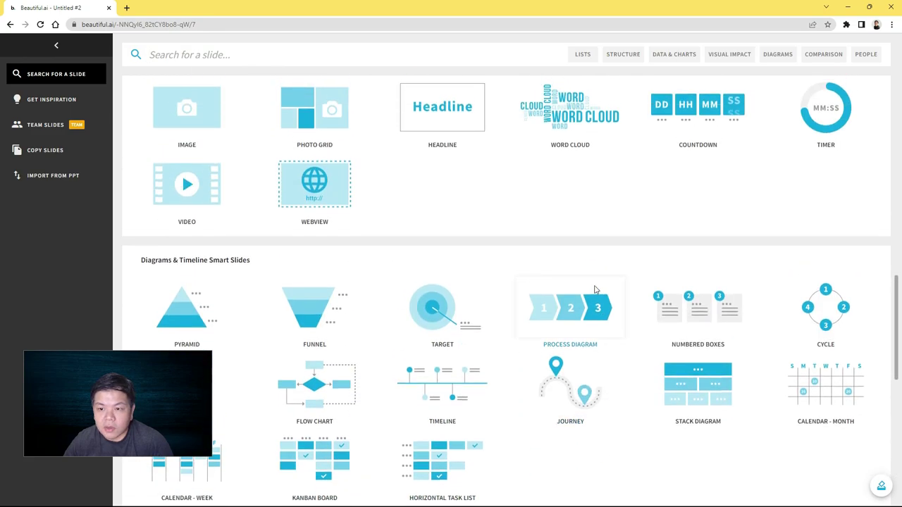
pyautogui.click(594, 290)
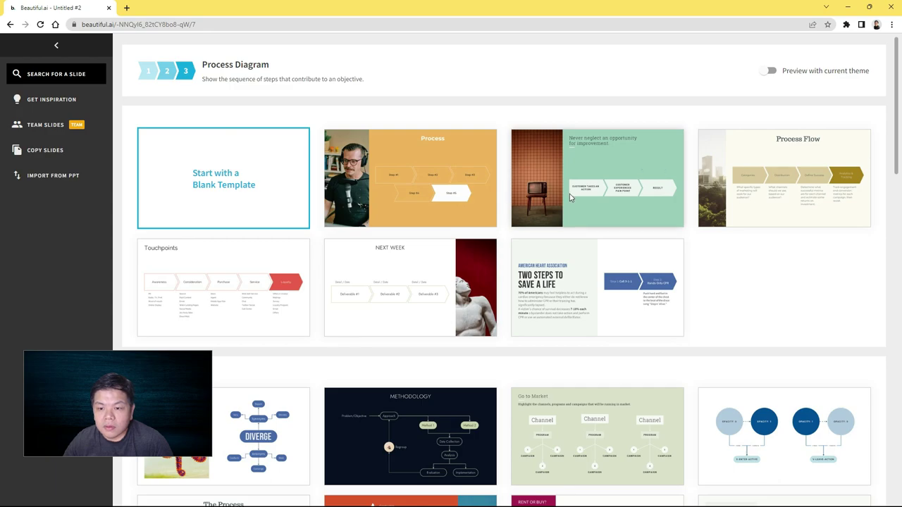
pyautogui.click(571, 198)
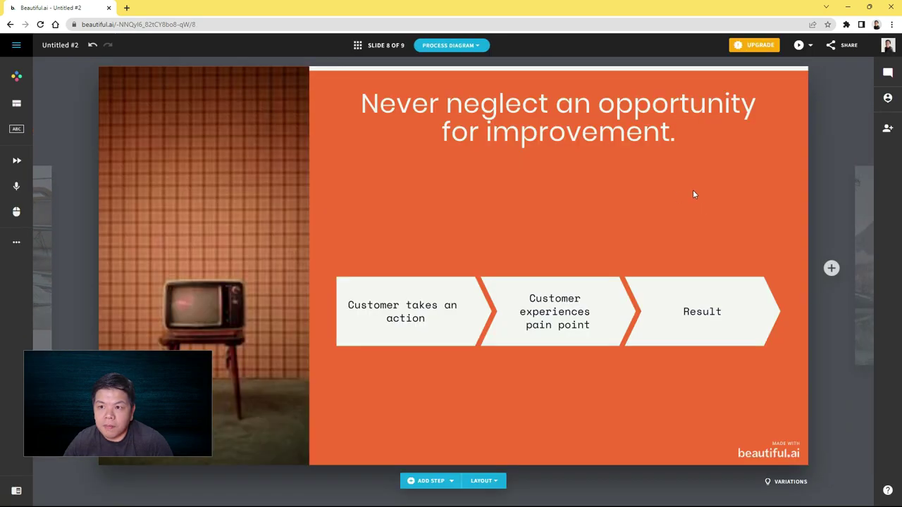
pyautogui.click(863, 250)
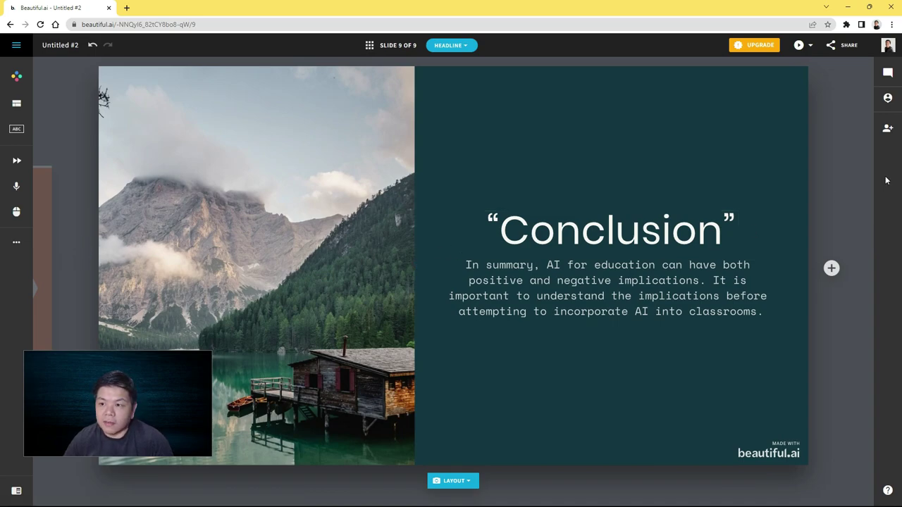
# Check the Invite and Assign options, then open the slide's comments panel
pyautogui.click(887, 131)
pyautogui.click(830, 179)
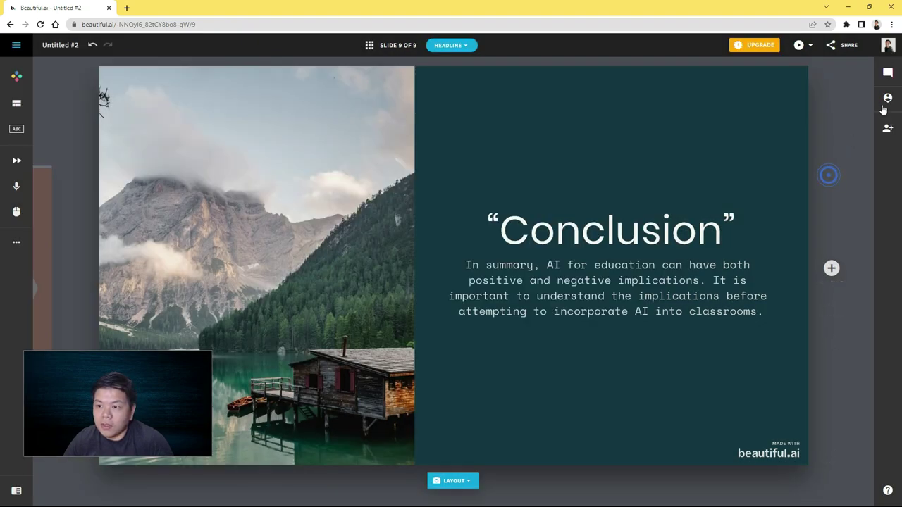
pyautogui.click(889, 98)
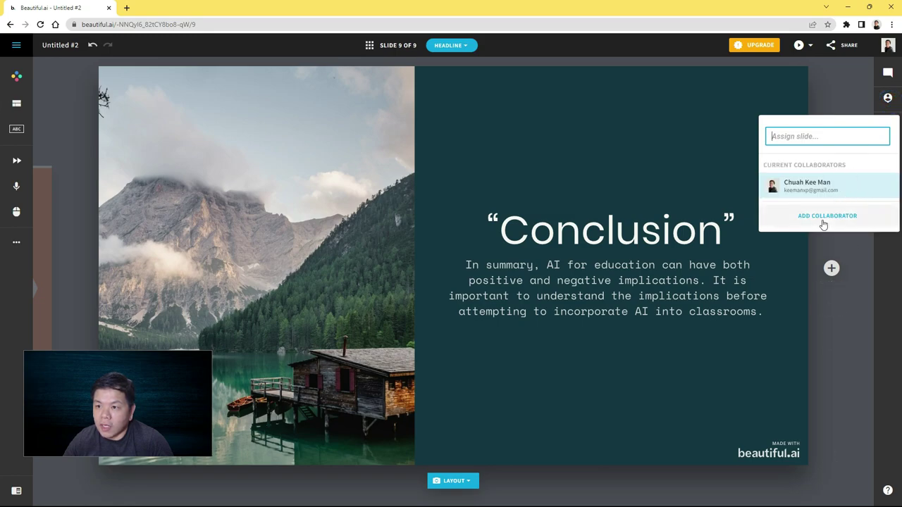
pyautogui.click(888, 73)
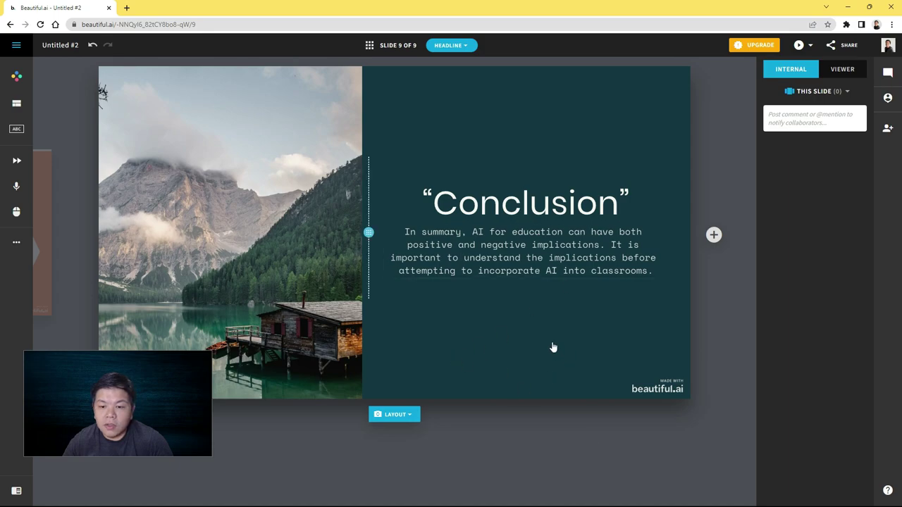
# View the deck's share link, then list the Conclusion slide's export options
pyautogui.click(849, 46)
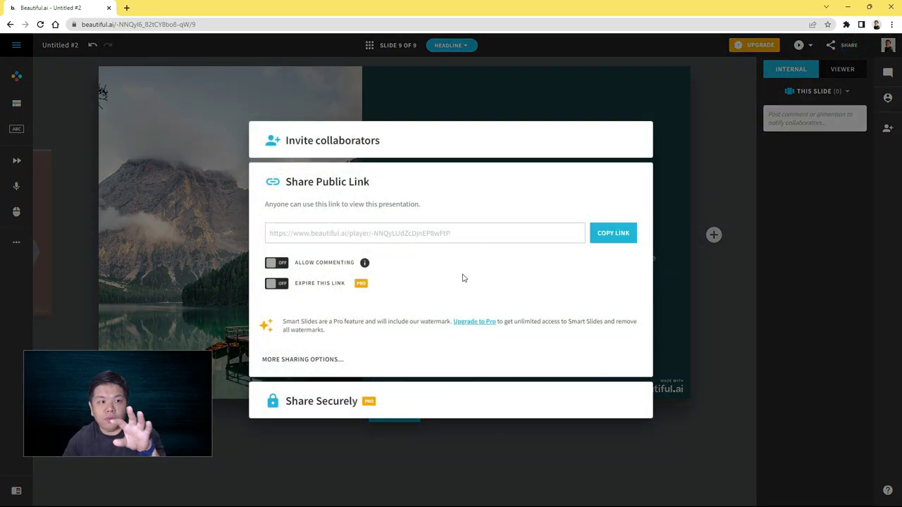
pyautogui.click(716, 185)
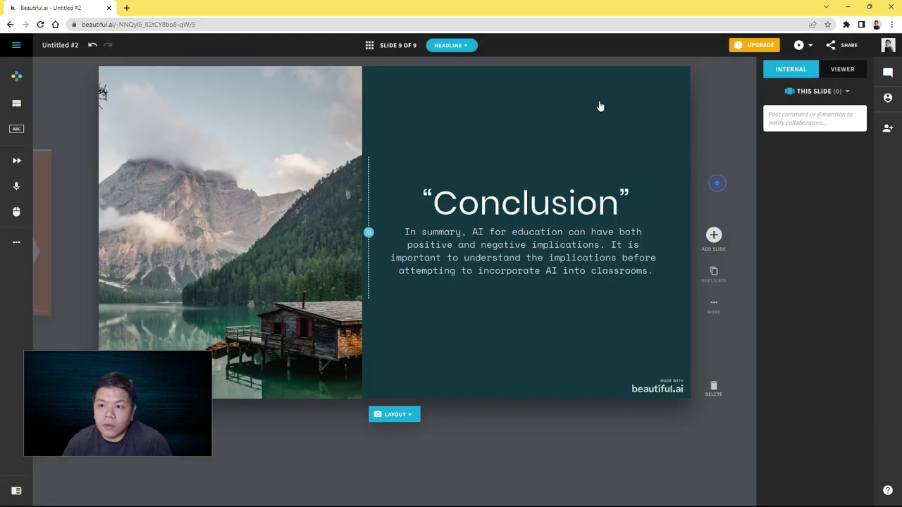
pyautogui.click(461, 48)
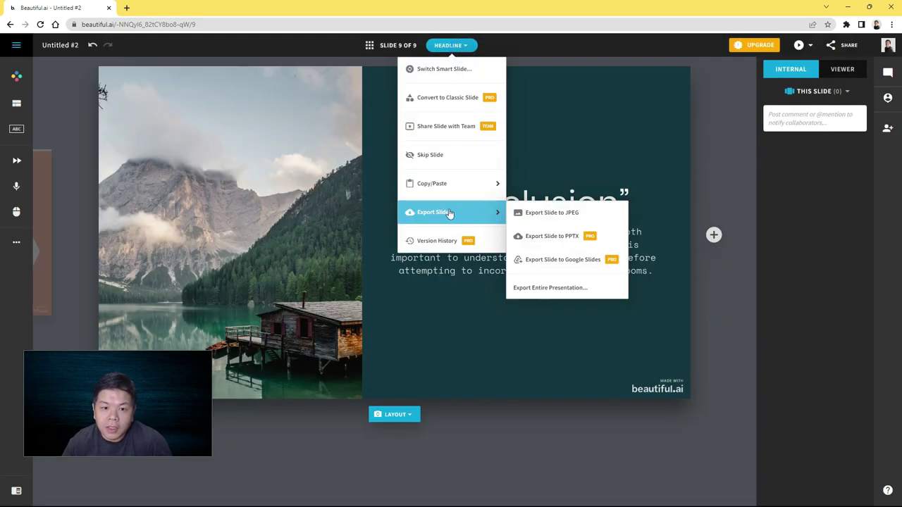
pyautogui.moveTo(433, 213)
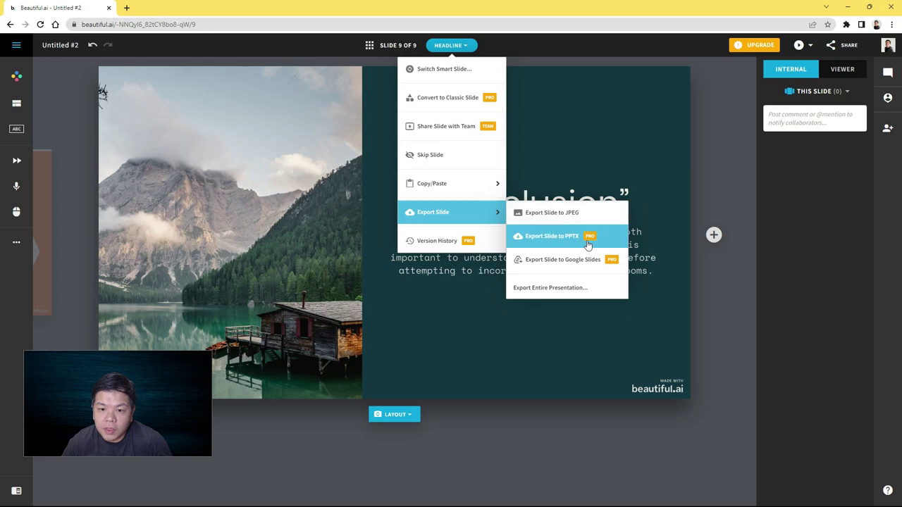
# Attempt a PPTX slide export, decline the Upgrade to Pro offer, and close the slide menu
pyautogui.click(586, 237)
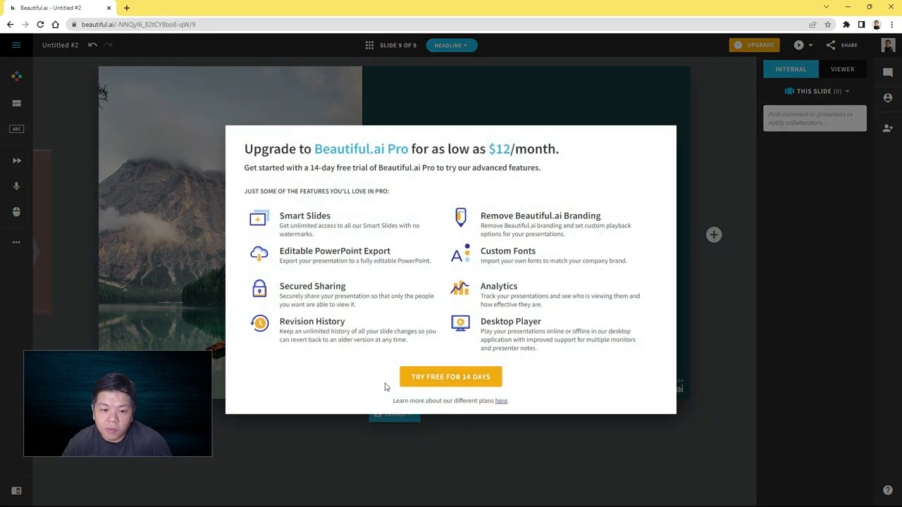
pyautogui.click(458, 379)
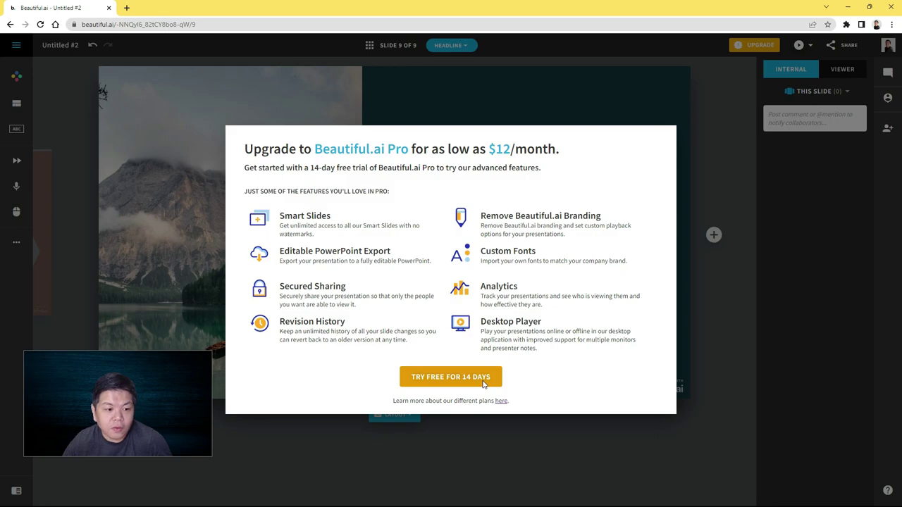
pyautogui.click(718, 292)
pyautogui.click(455, 45)
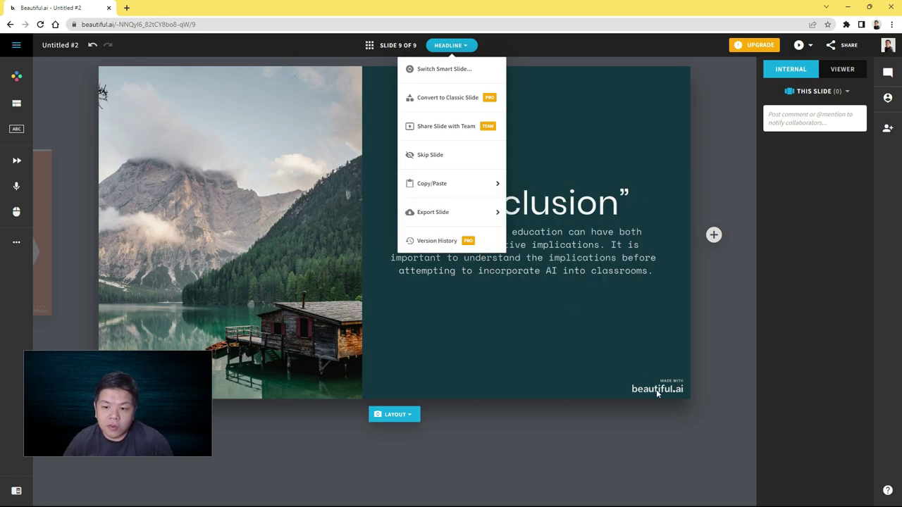
pyautogui.click(633, 460)
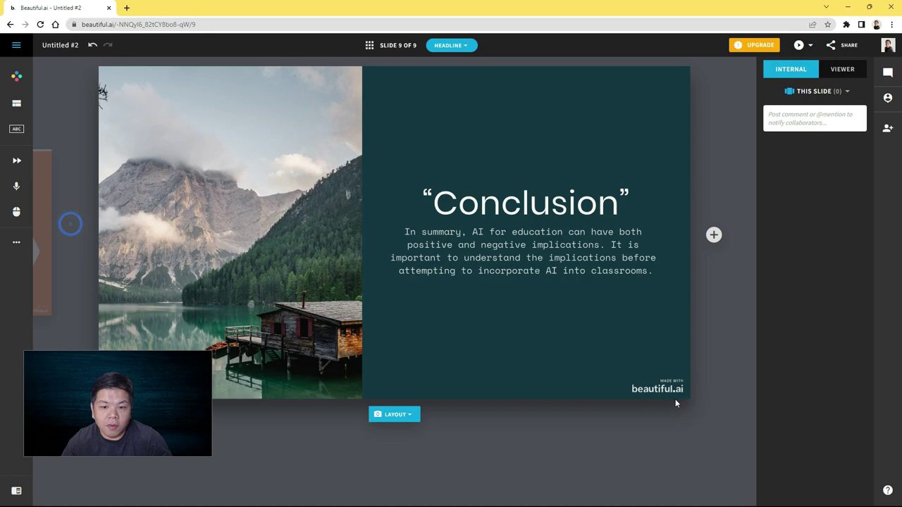
# Close the comments panel and step back from slide 8 to slide 5
pyautogui.click(890, 73)
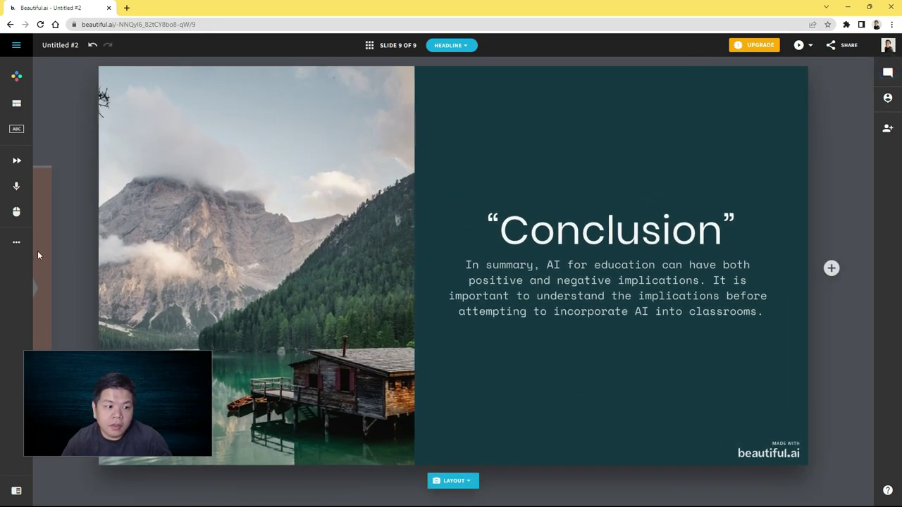
pyautogui.click(34, 254)
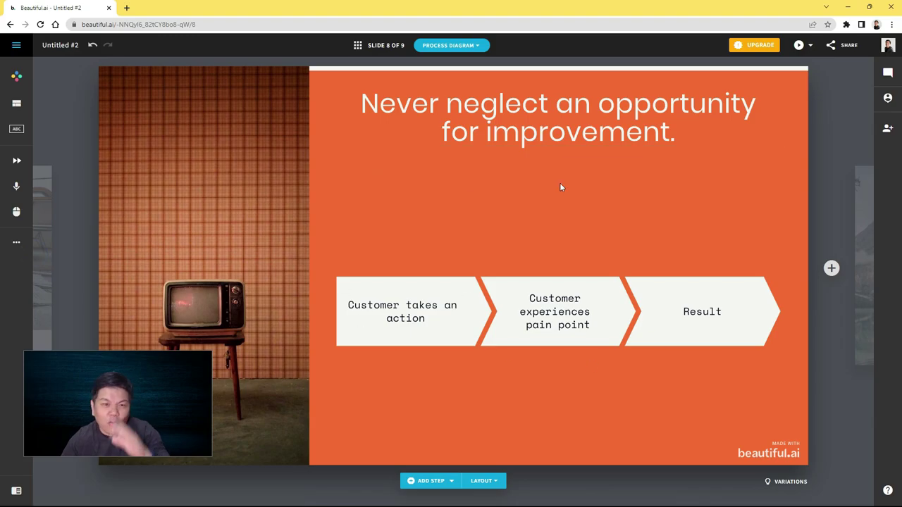
pyautogui.click(45, 221)
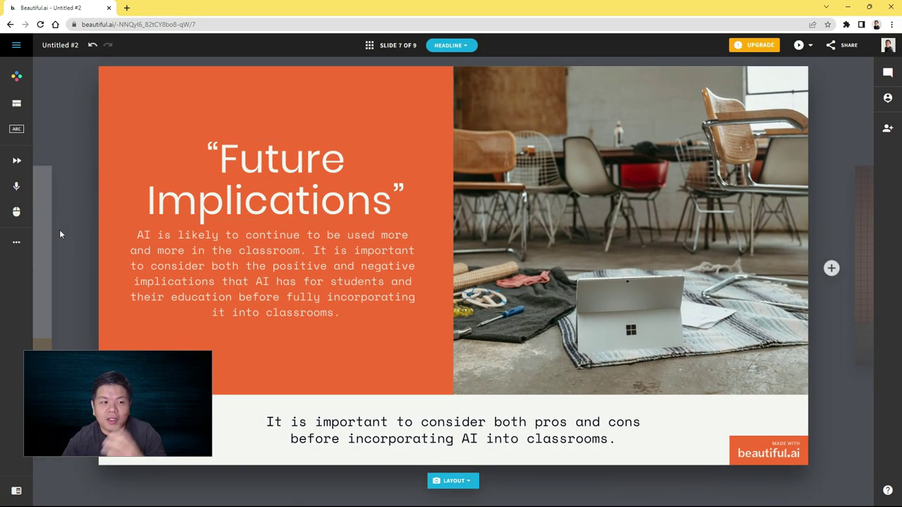
pyautogui.click(49, 234)
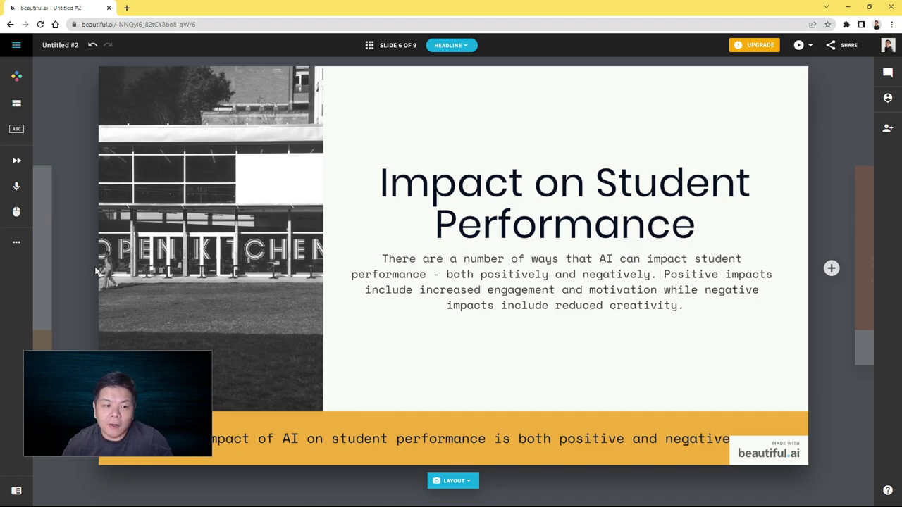
pyautogui.click(40, 260)
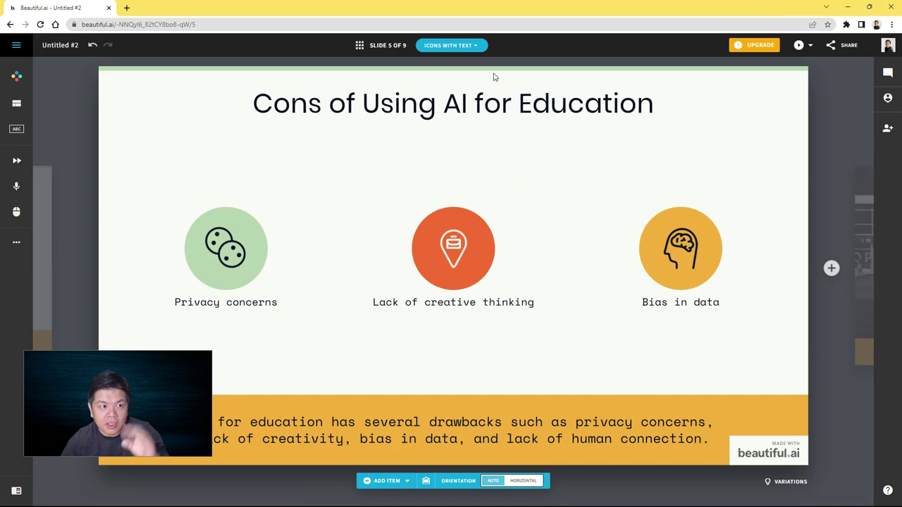
# Glance at the Colors and Layout panels, then step back to slide 3, Negative Effects
pyautogui.click(16, 77)
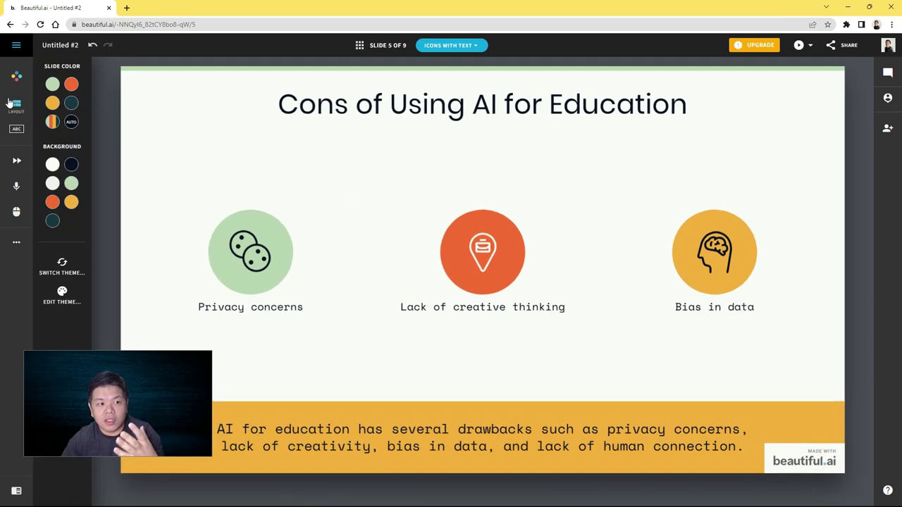
pyautogui.click(12, 103)
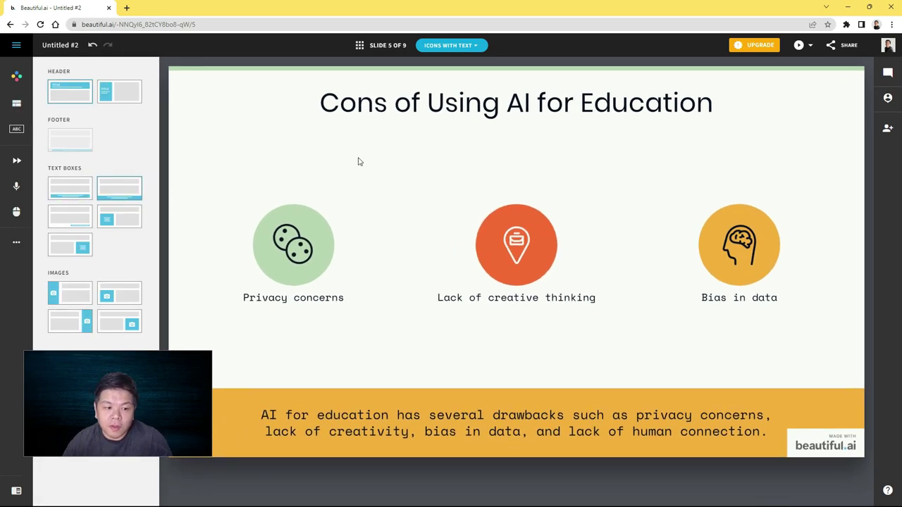
pyautogui.click(529, 209)
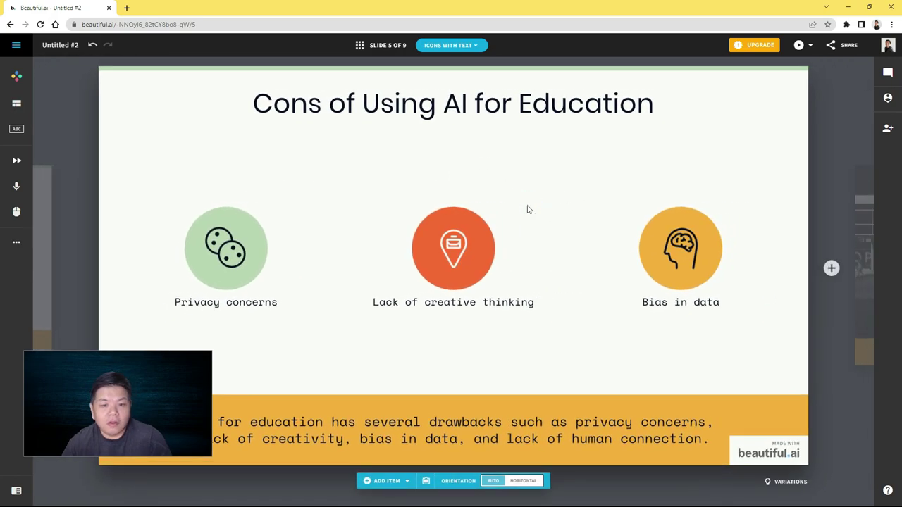
pyautogui.click(71, 267)
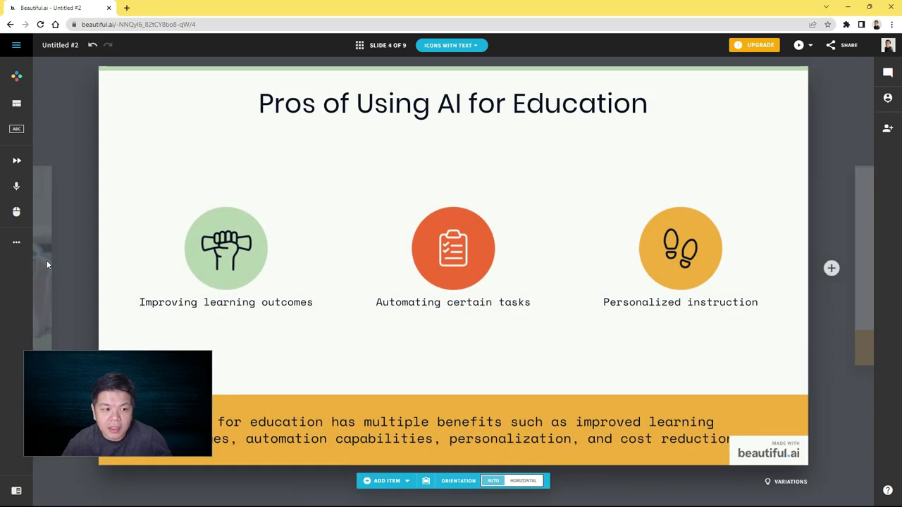
pyautogui.click(46, 260)
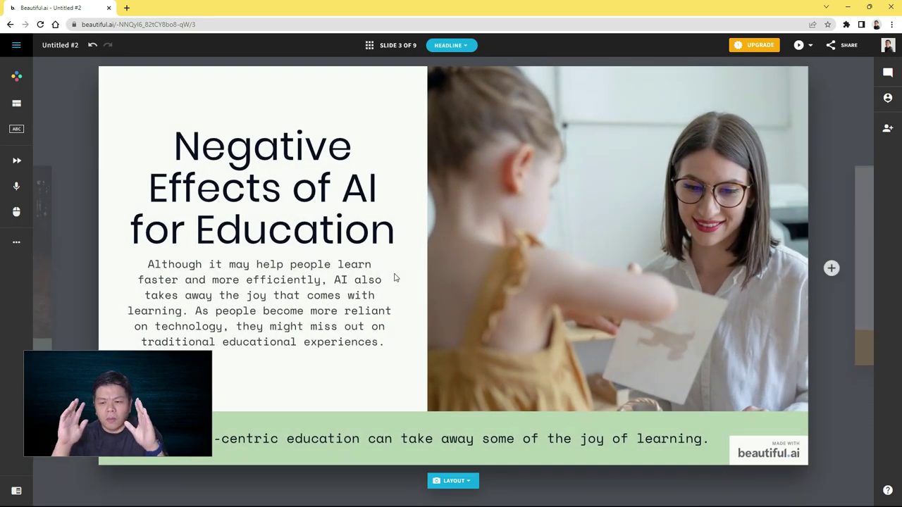